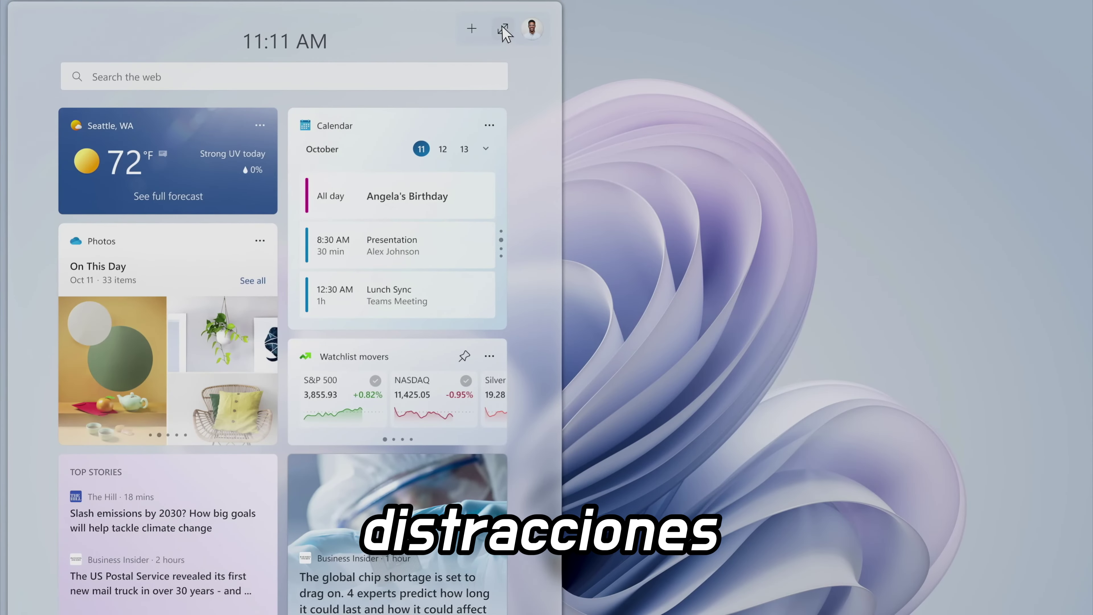
click(502, 26)
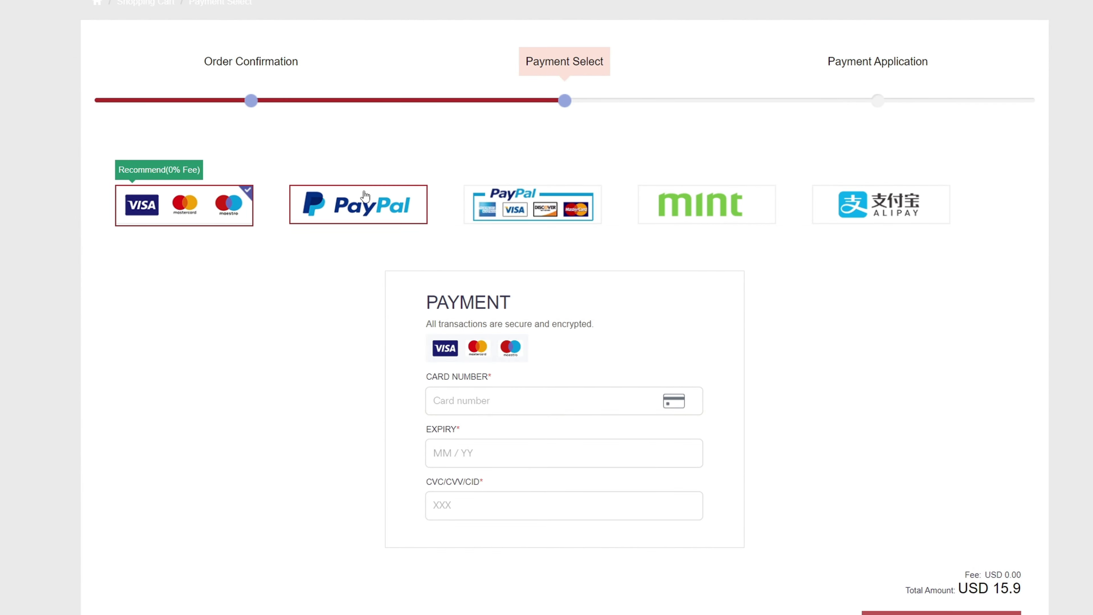
Step: Choose PayPal as the payment method for the order and continue to payment
click(365, 195)
click(925, 312)
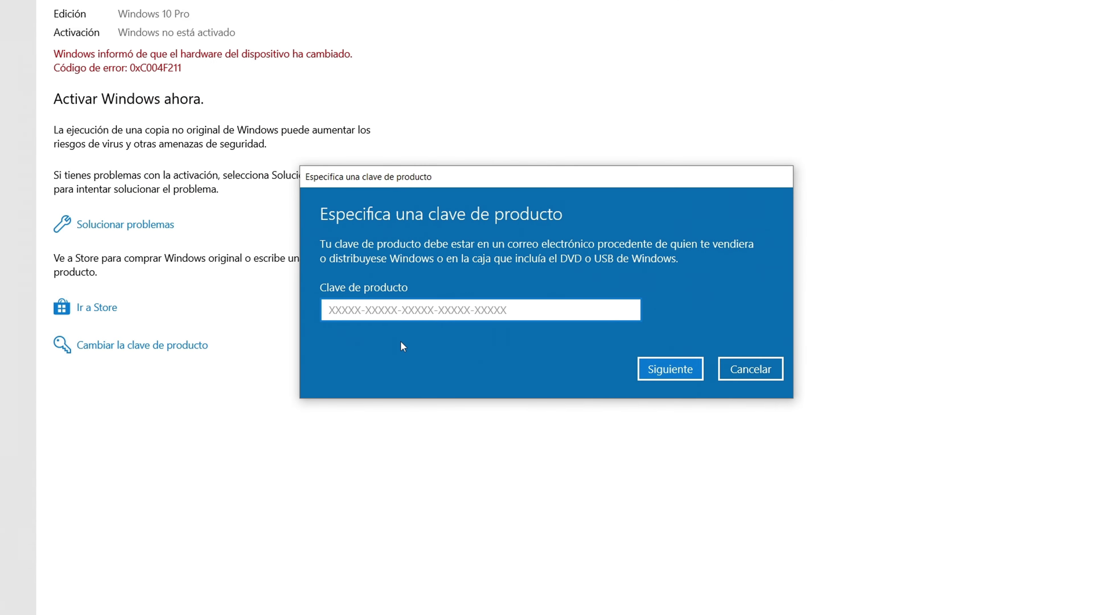
Step: Paste the product key into the Windows activation dialog
right_click(402, 315)
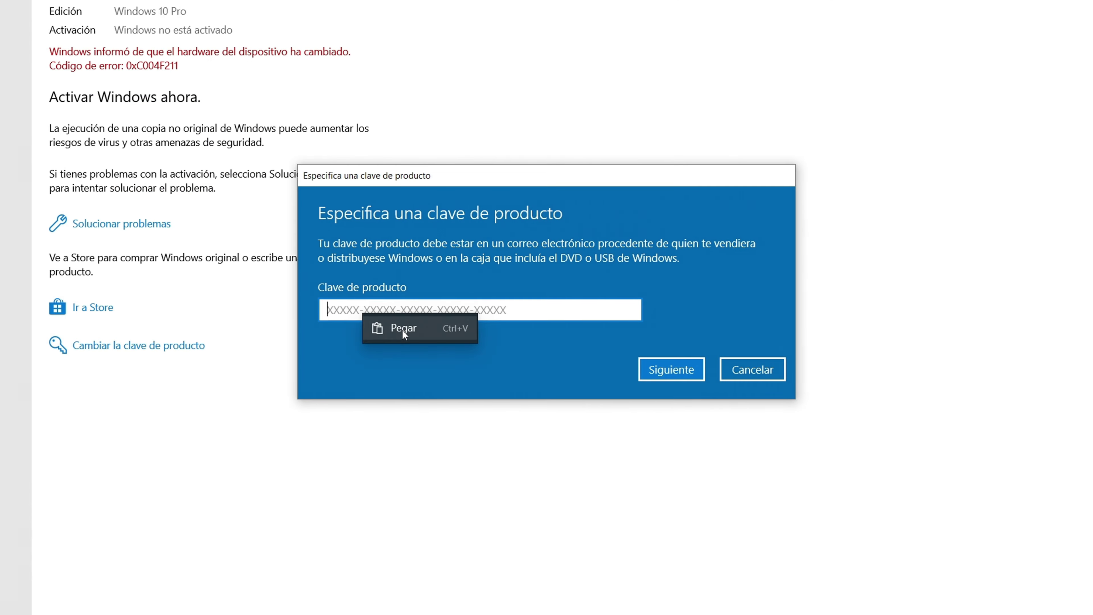
click(402, 327)
Step: Look over the suggested content in the taskbar search panel and open its search settings (Configuración de búsqueda)
click(340, 597)
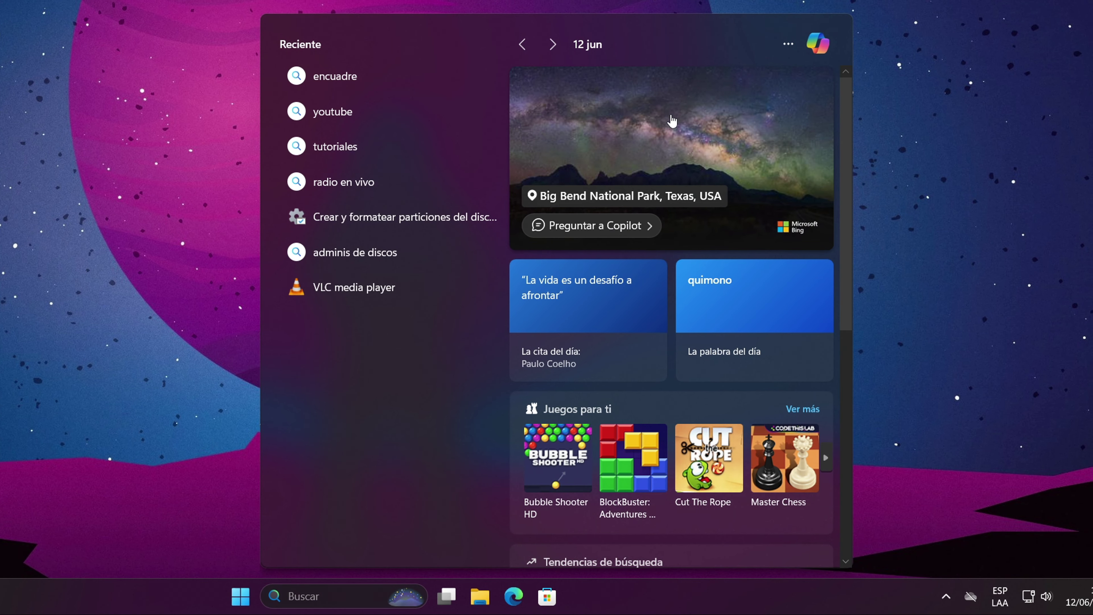
scroll(709, 158, down, 8)
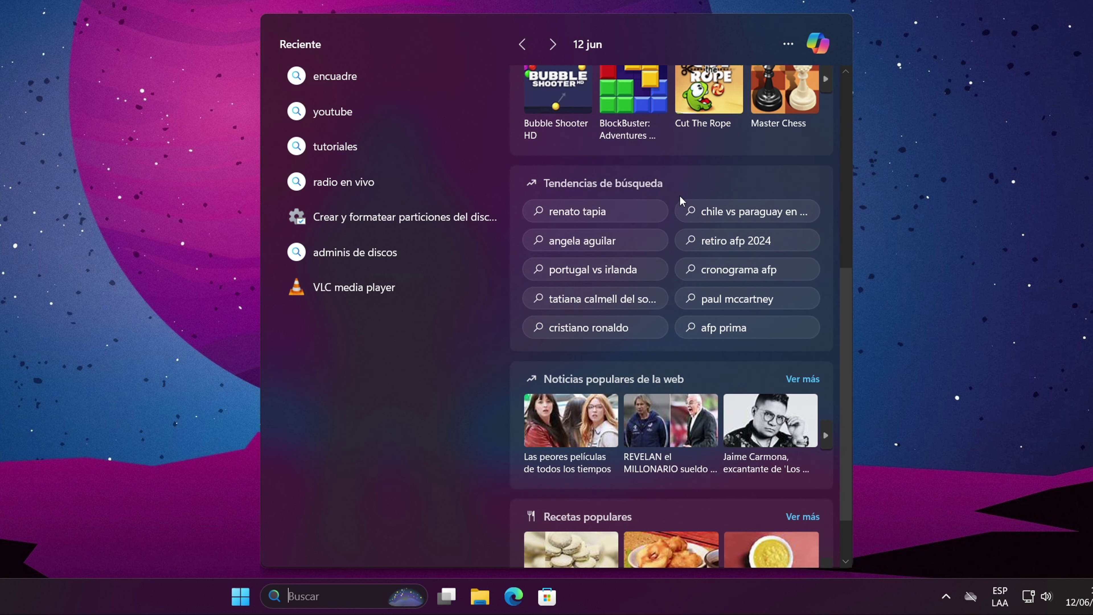
scroll(679, 199, down, 2)
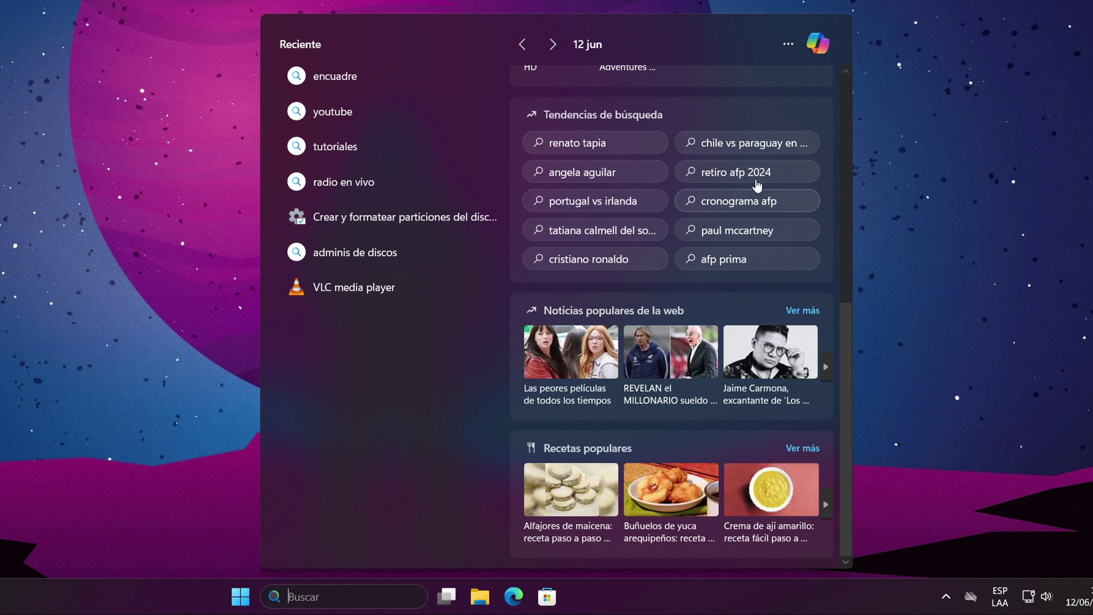
click(788, 44)
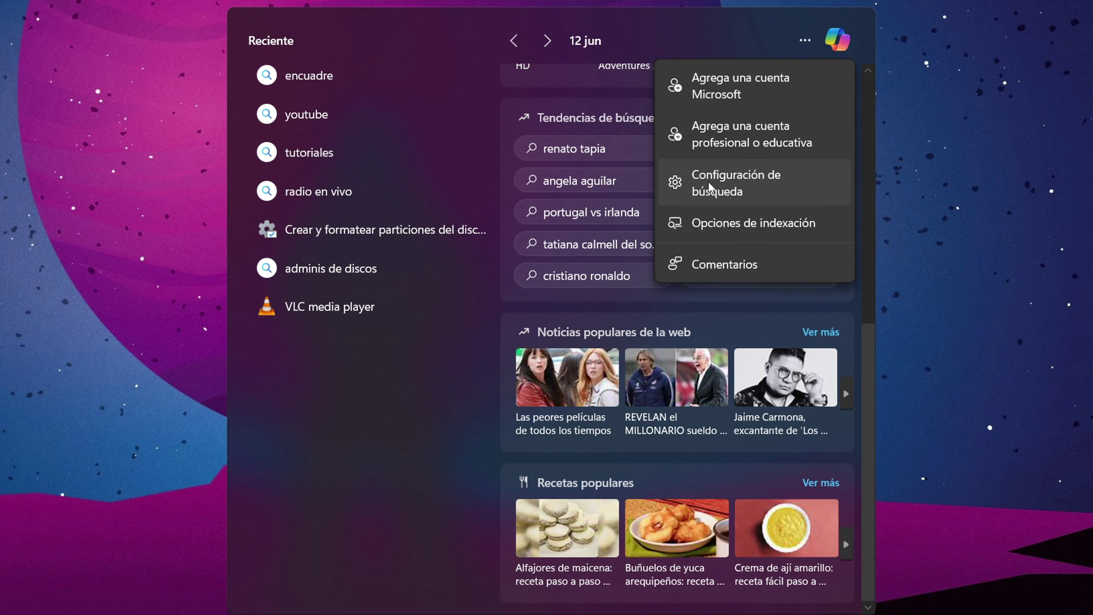
click(727, 188)
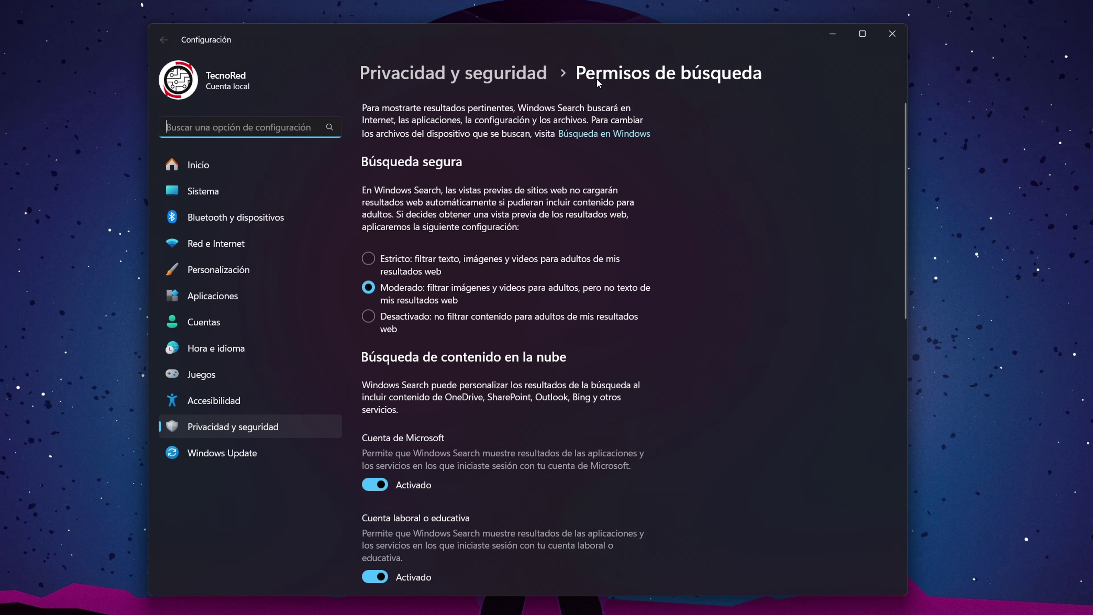
Step: Turn off "Mostrar aspectos destacados de búsqueda" in the search permissions and reopen the taskbar search to check it
scroll(801, 352, down, 10)
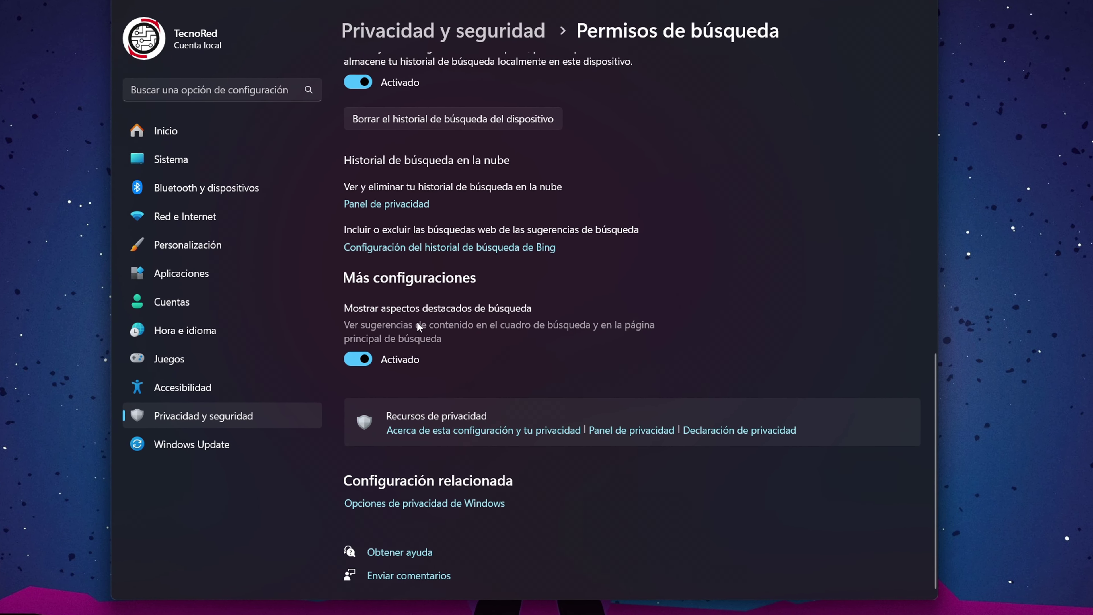
click(361, 365)
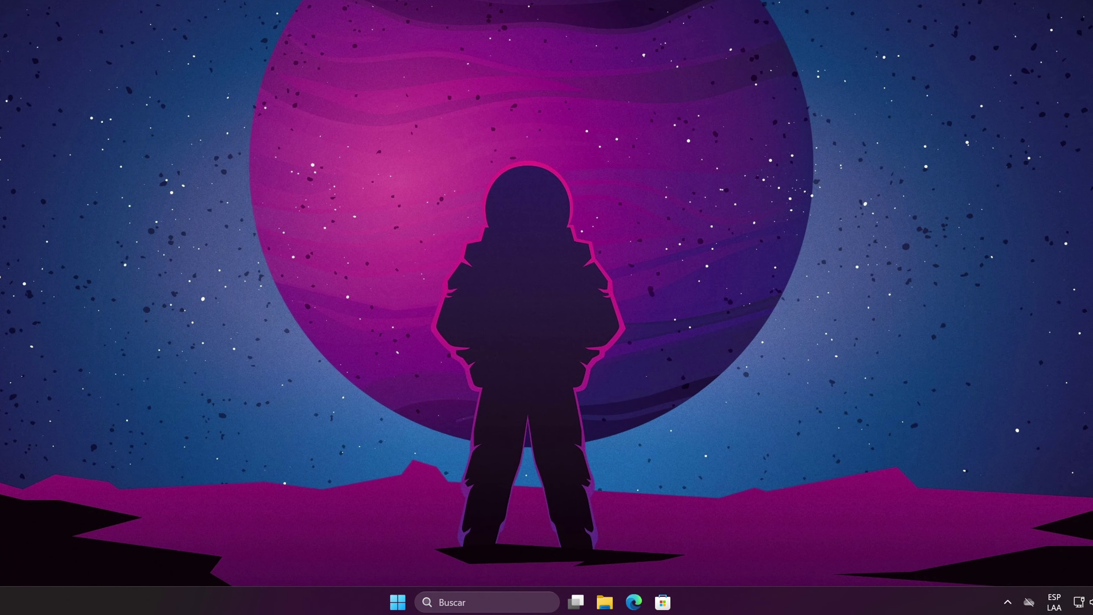
click(481, 601)
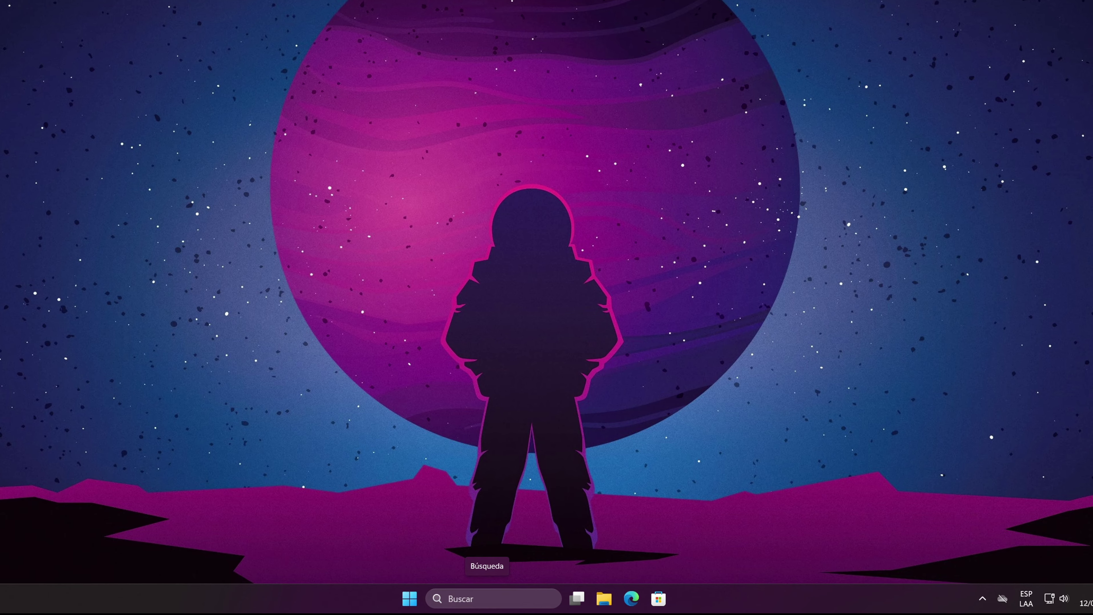
Step: Open the taskbar page (Barra de tareas) of the Windows personalization settings
right_click(409, 602)
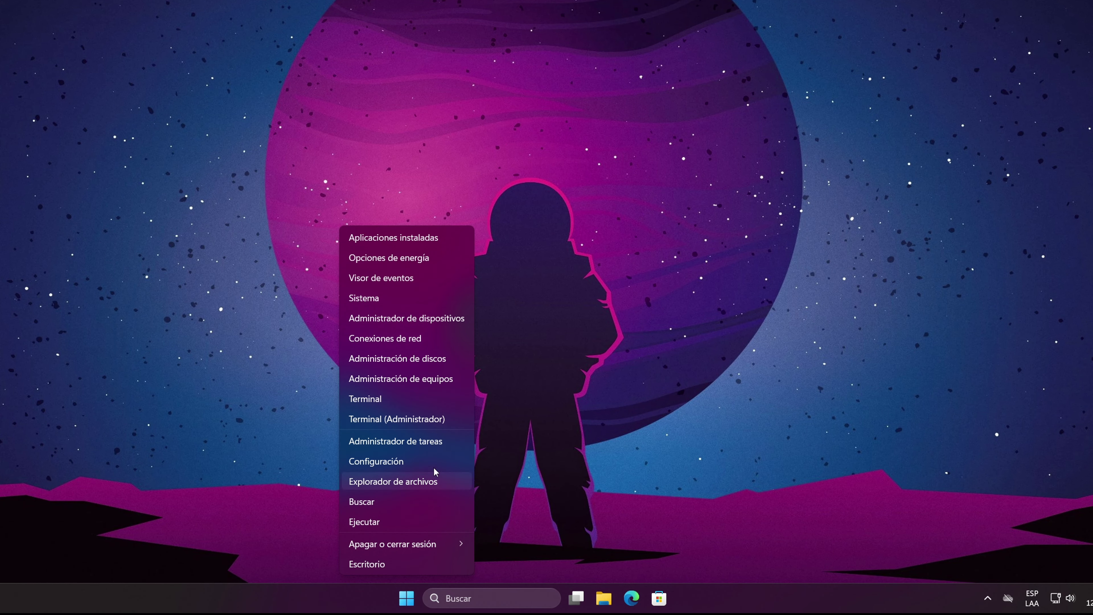
click(380, 462)
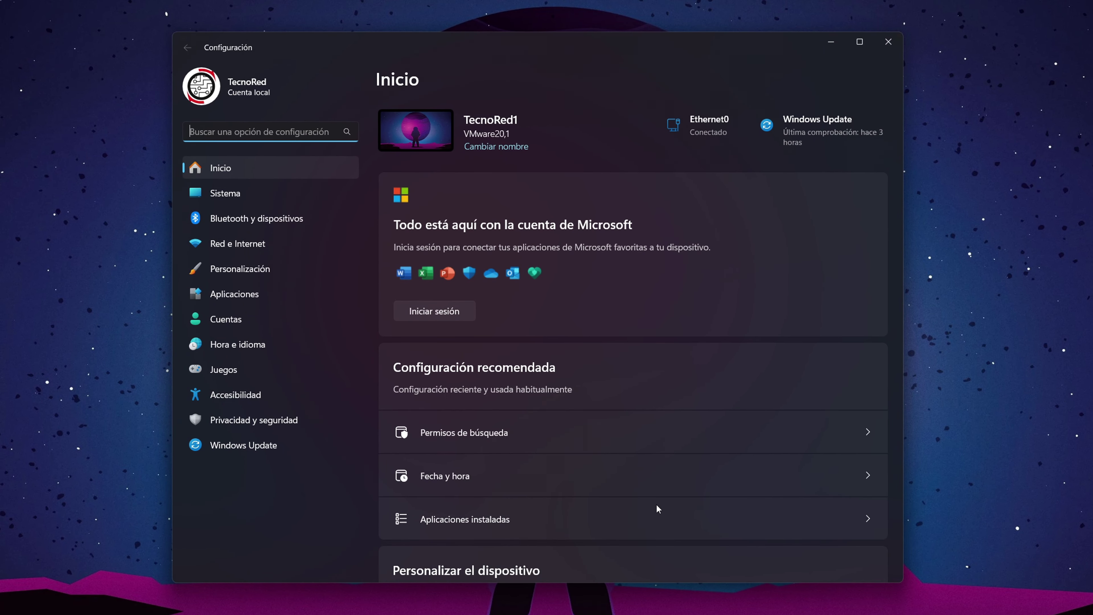
click(263, 270)
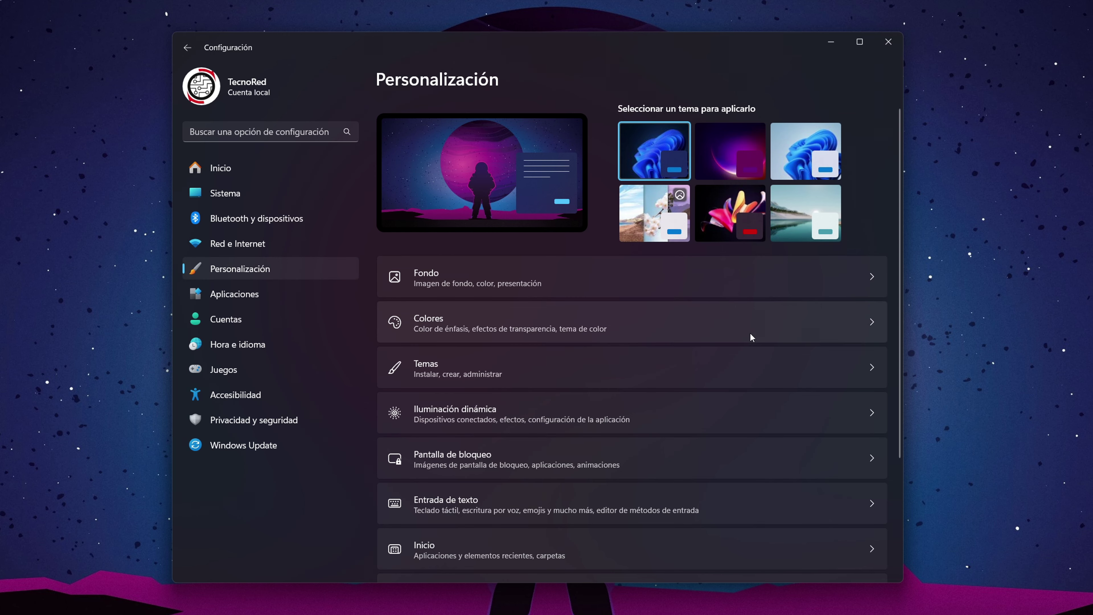
scroll(751, 337, down, 4)
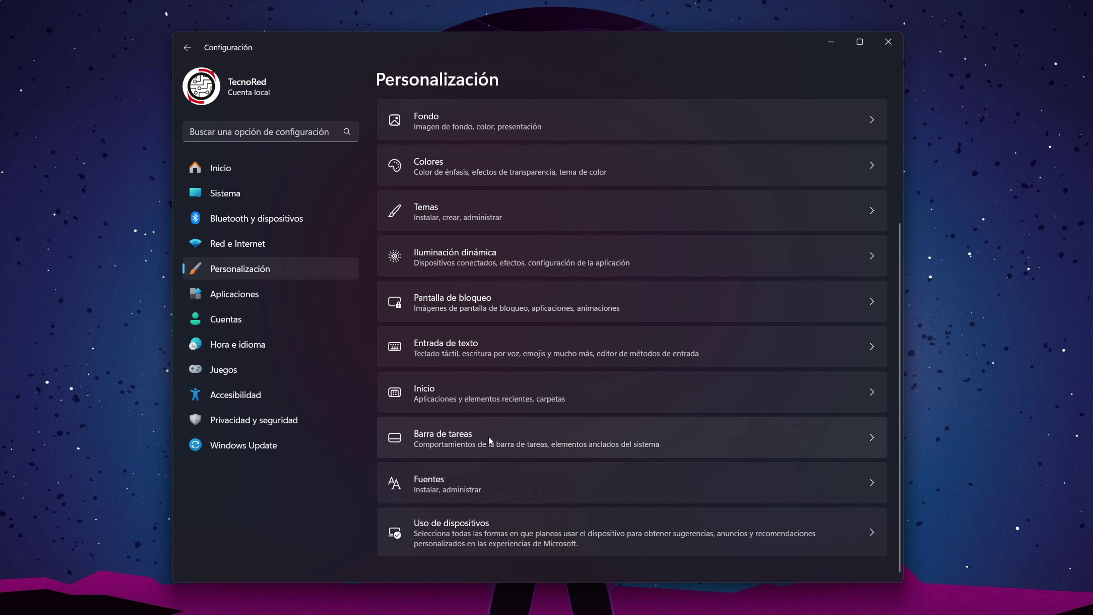
click(559, 433)
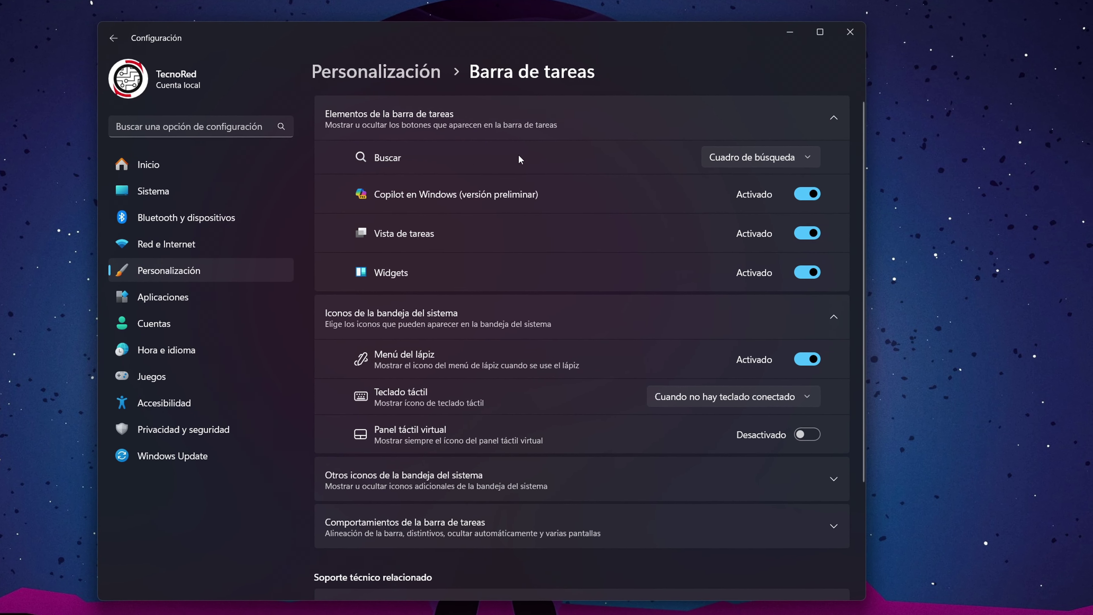
Step: Try the taskbar search display options Ocultar, Solo icono de búsqueda, Icono Buscar y etiqueta de búsqueda and Cuadro de búsqueda in turn
click(758, 156)
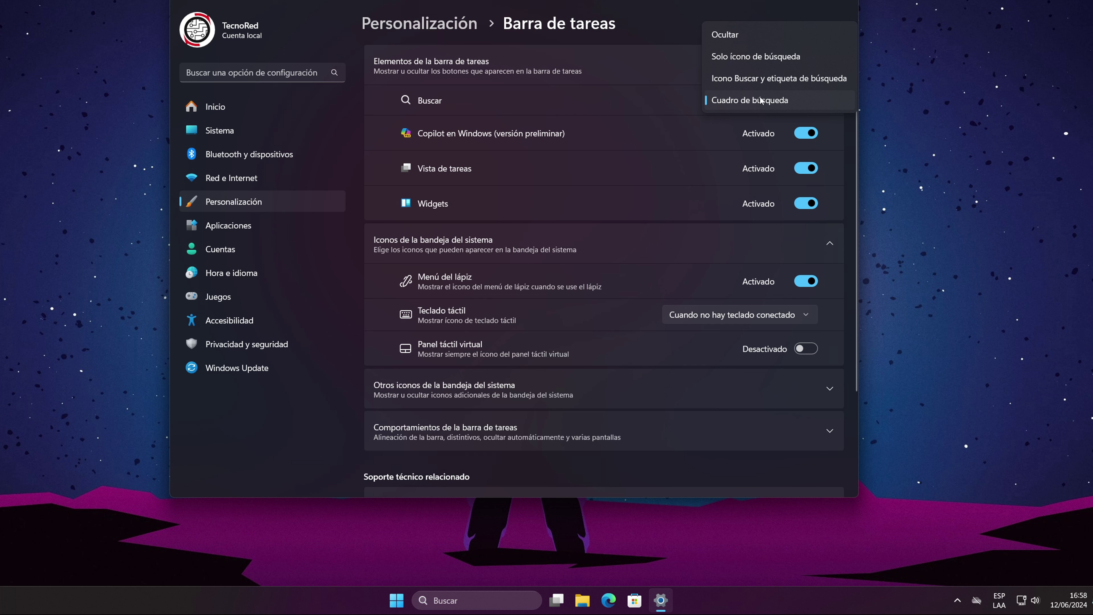
click(749, 35)
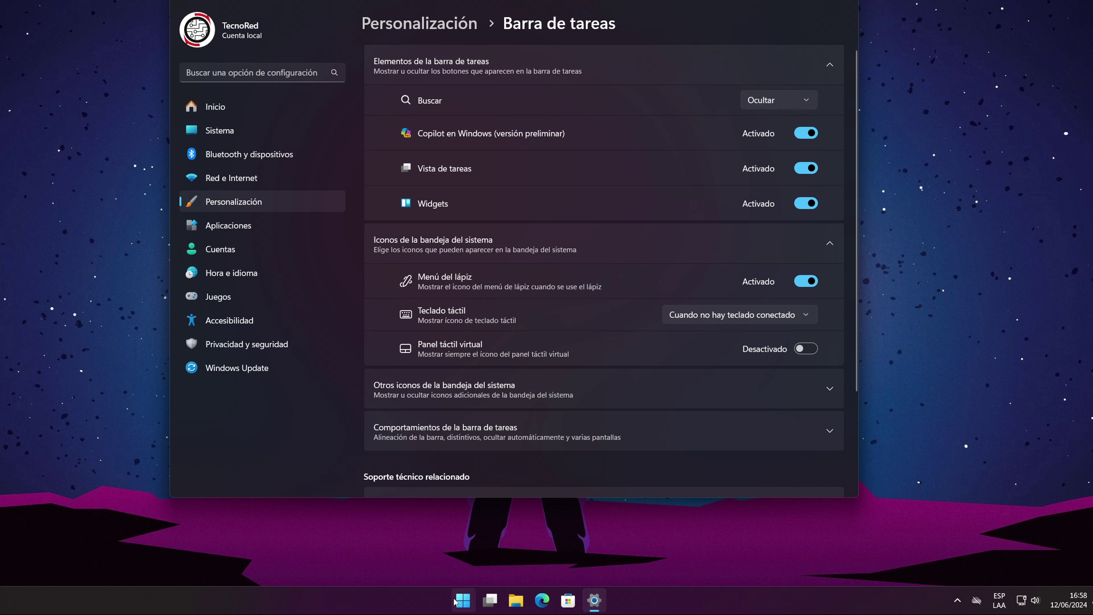
click(770, 100)
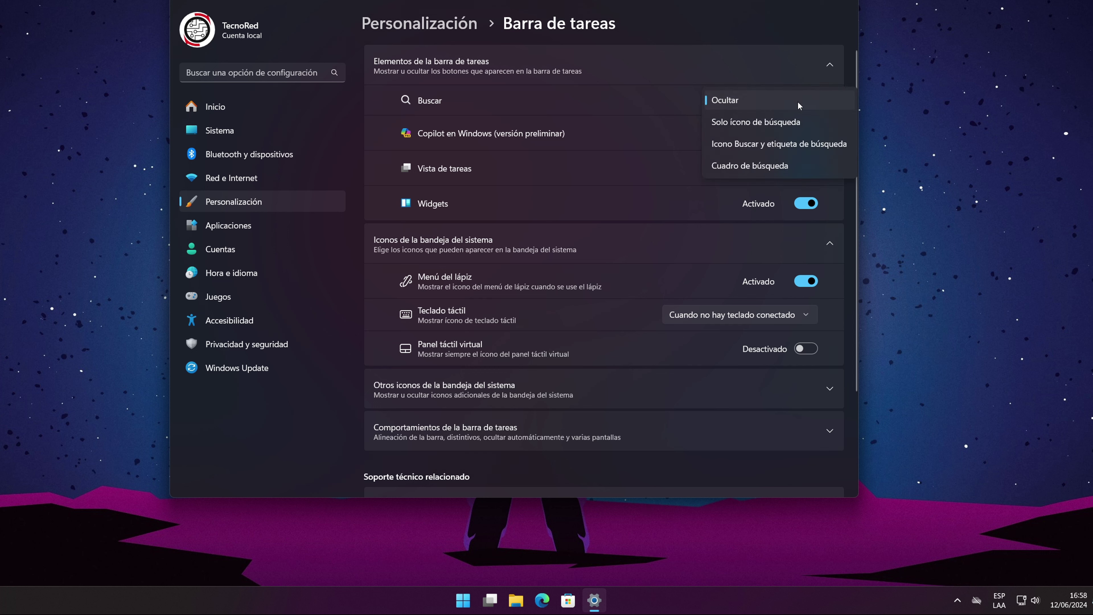
click(732, 120)
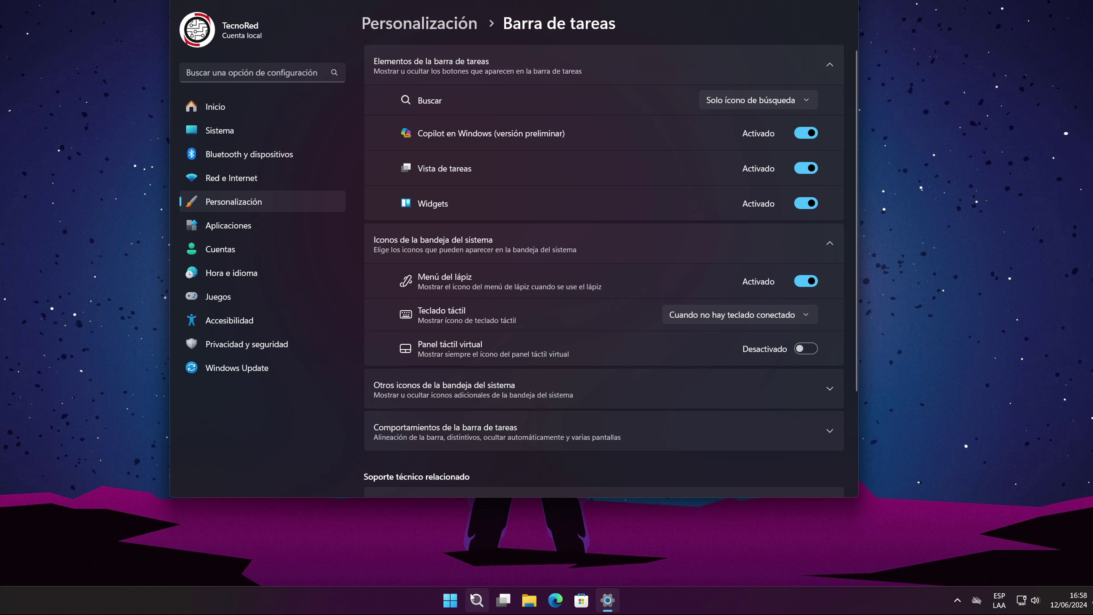
click(757, 100)
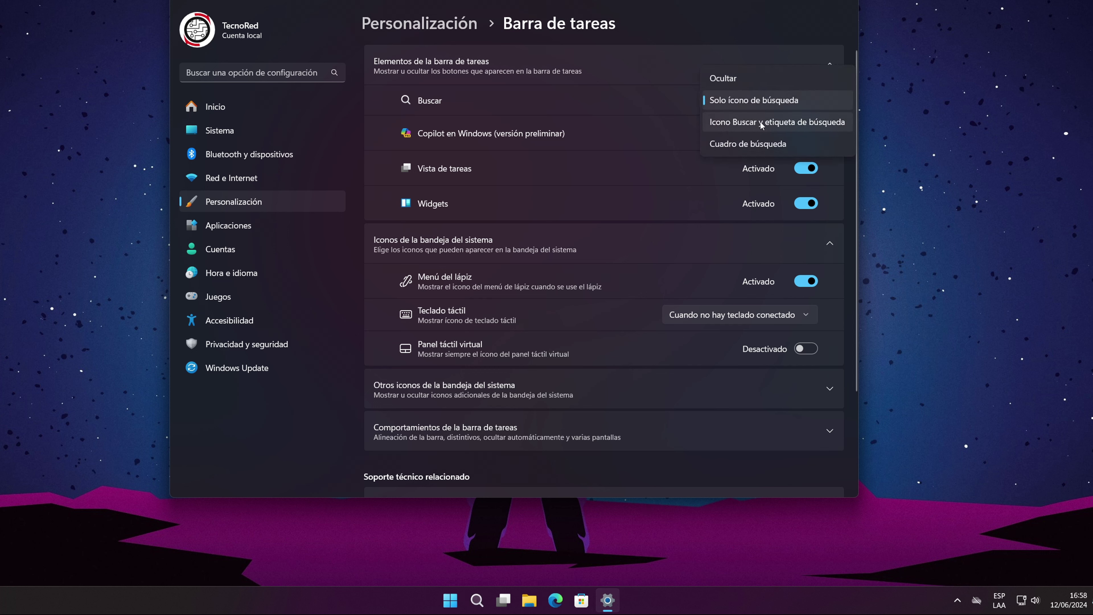
click(773, 122)
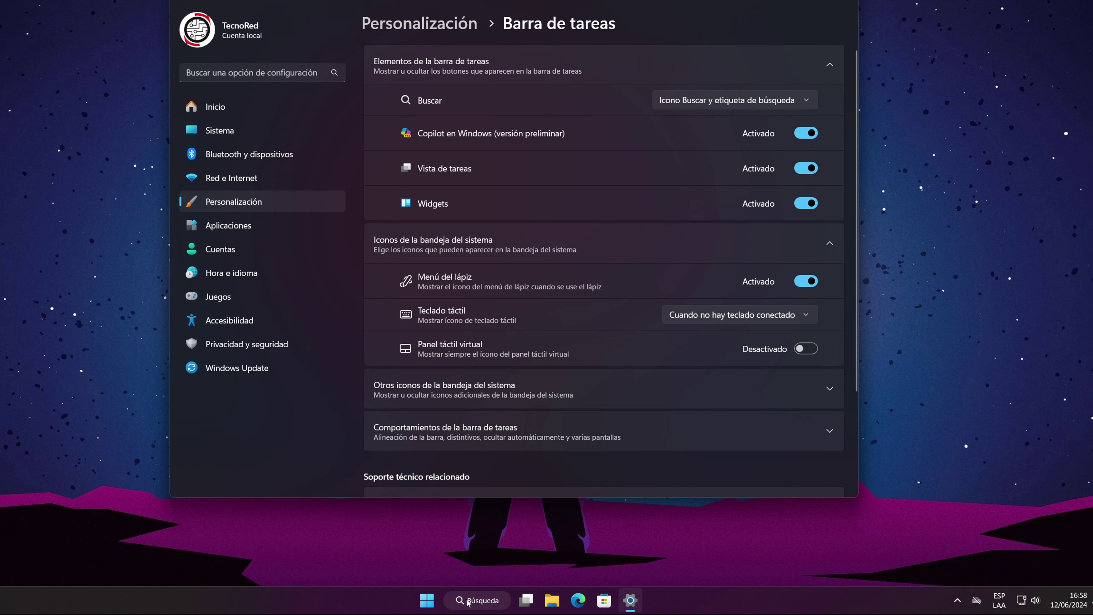
click(728, 100)
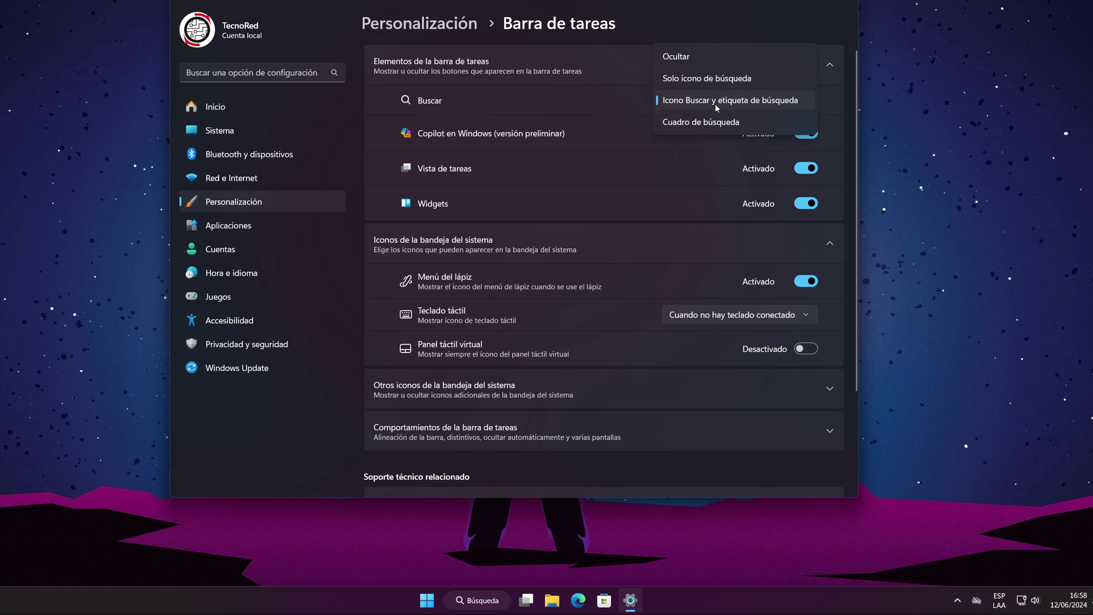
click(704, 124)
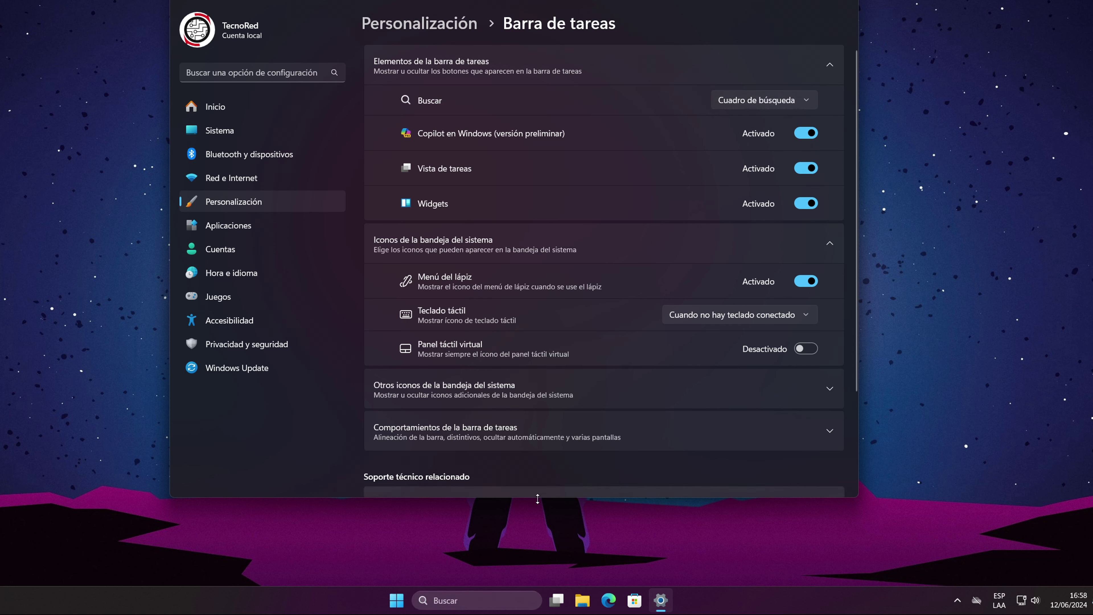
Step: Set the taskbar's Buscar element to "Solo icono de búsqueda"
click(774, 101)
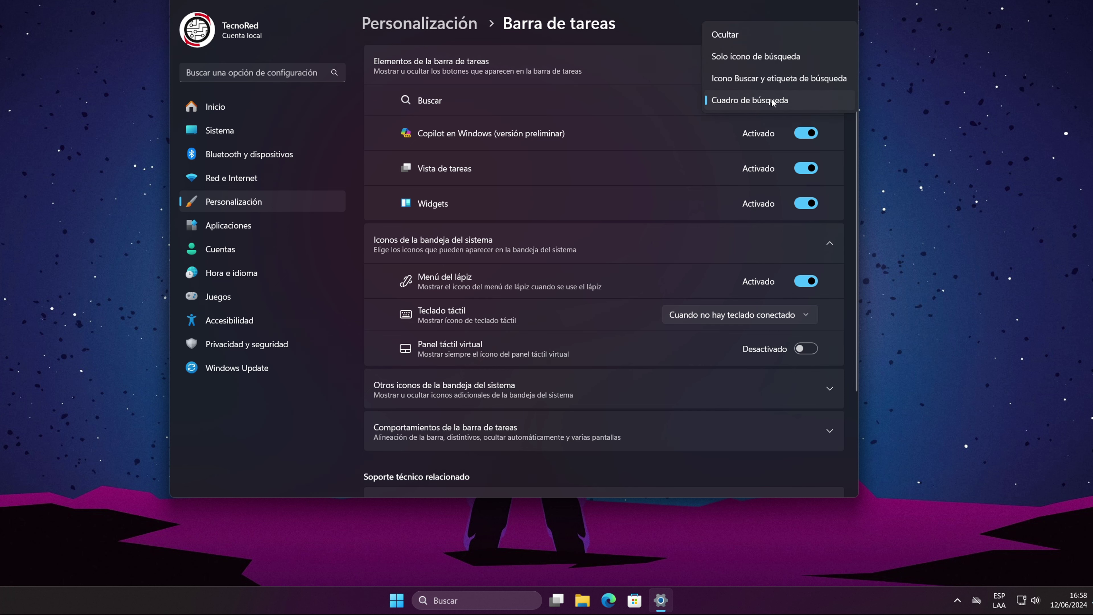
click(757, 57)
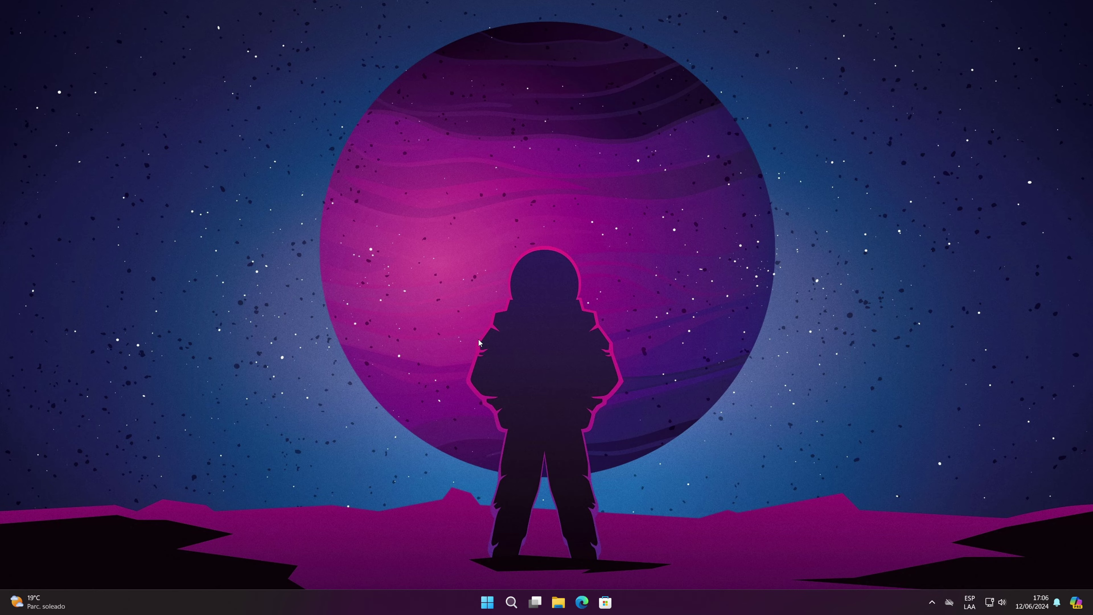
Step: Open the widgets board from the taskbar weather and look through its news feed and widgets
click(25, 608)
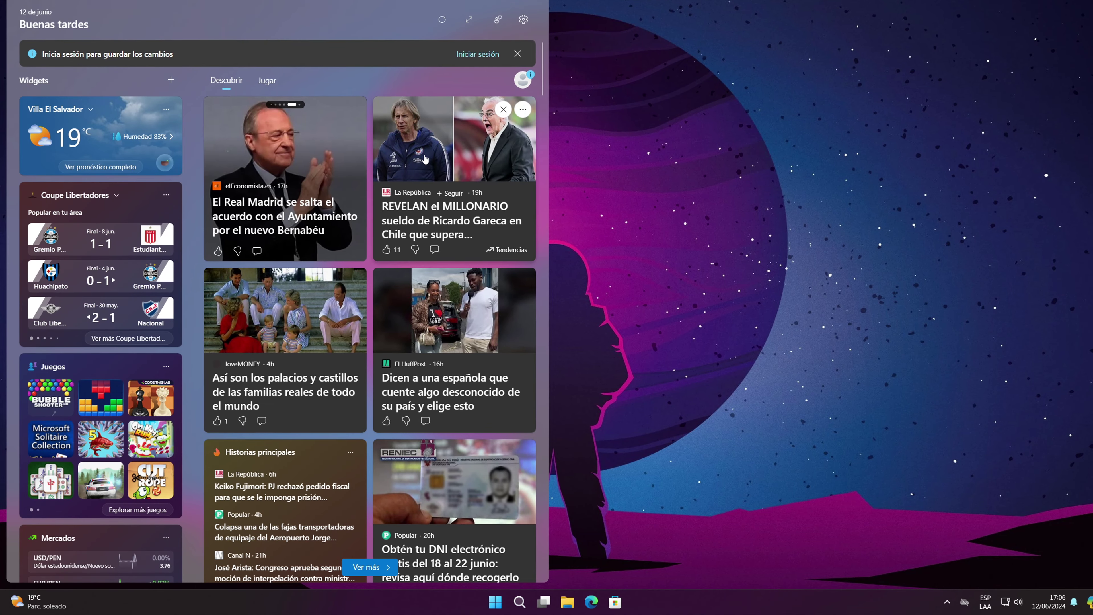
scroll(406, 199, down, 6)
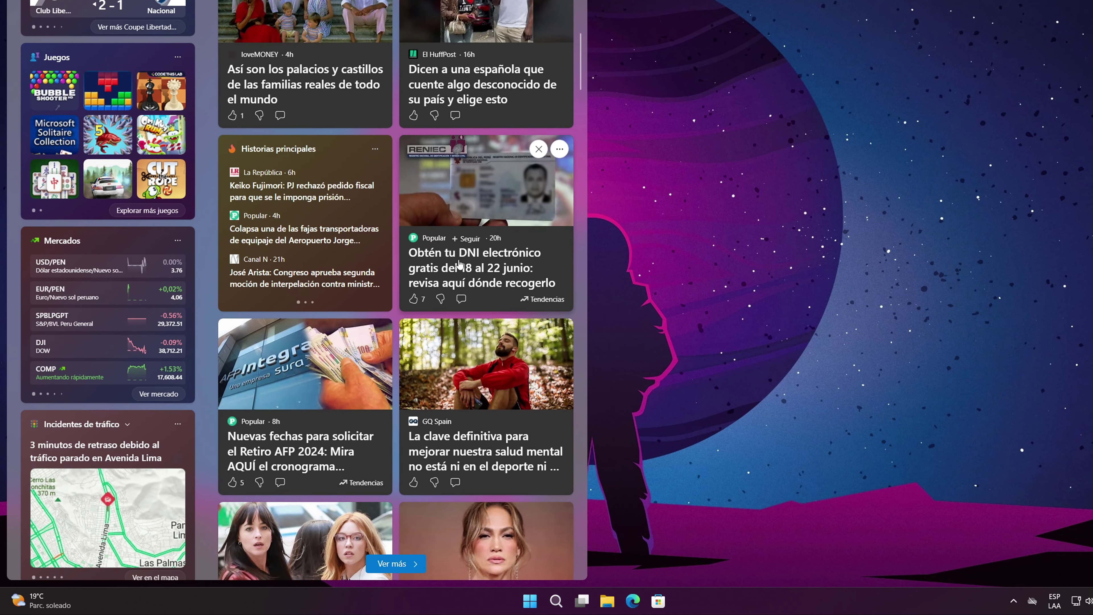
scroll(456, 277, down, 3)
scroll(461, 276, down, 3)
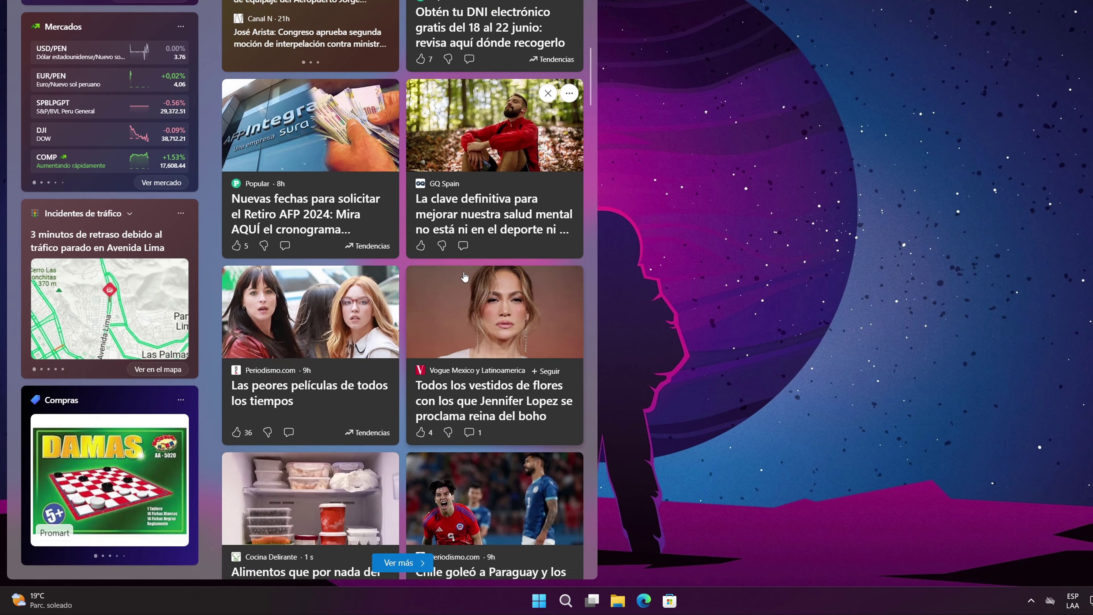
scroll(451, 285, down, 3)
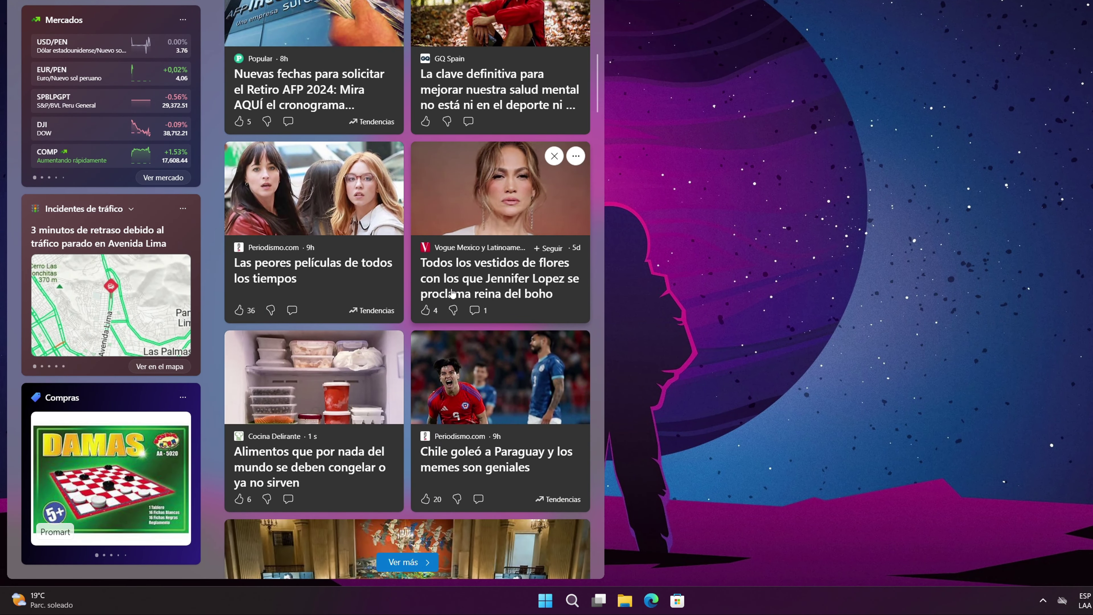
scroll(446, 309, down, 3)
scroll(446, 308, down, 2)
scroll(430, 307, down, 3)
scroll(427, 307, down, 3)
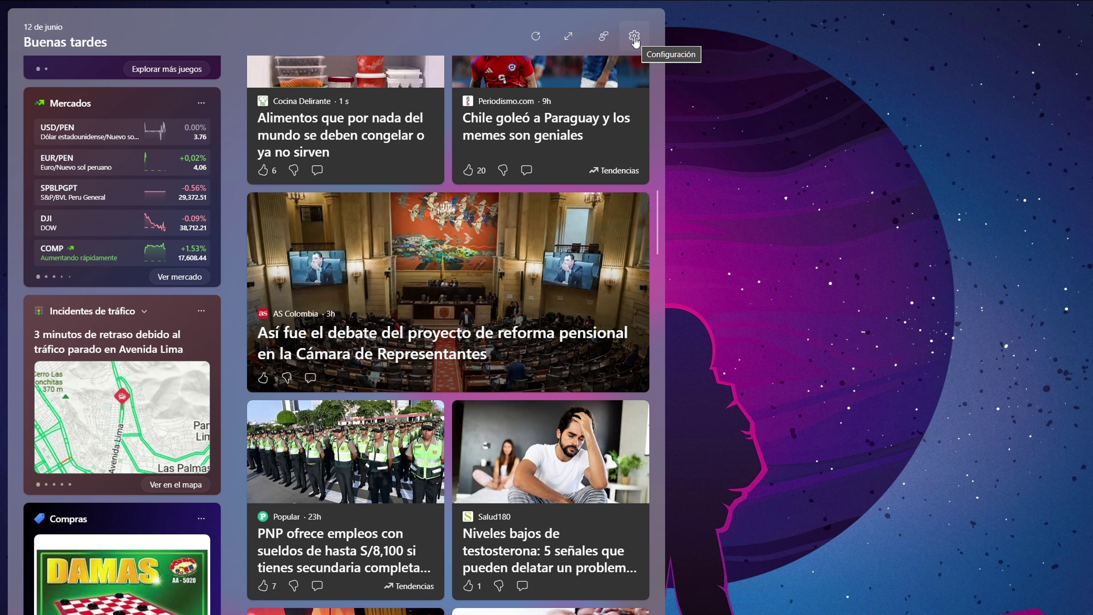
Step: Turn off the "Mi fuente" feed under "Mostrar u ocultar fuentes" in the widgets board settings, and reopen the board
click(634, 37)
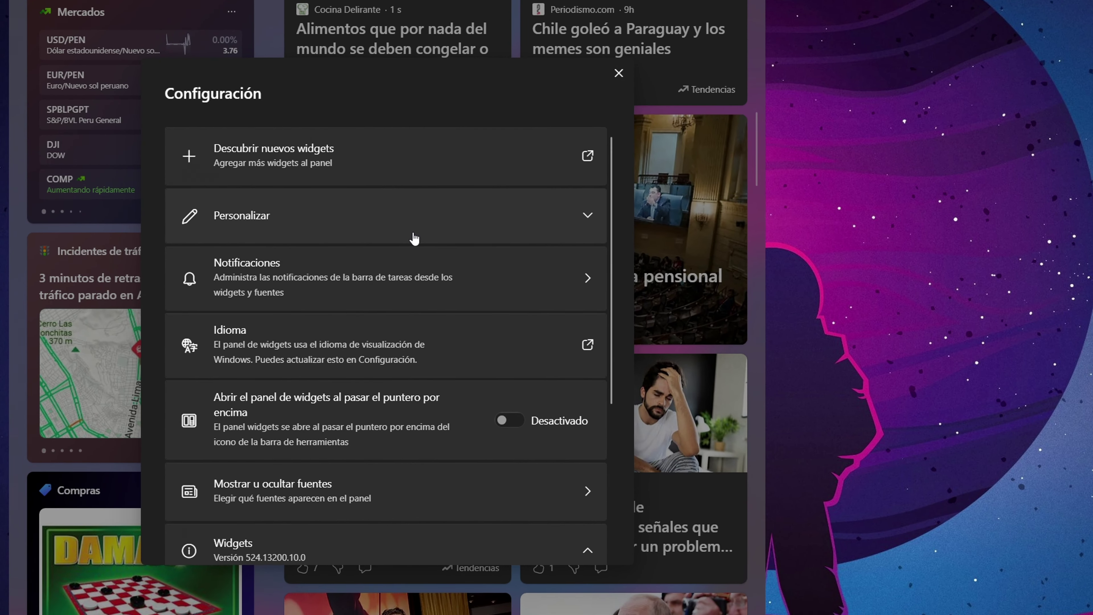
scroll(417, 254, down, 3)
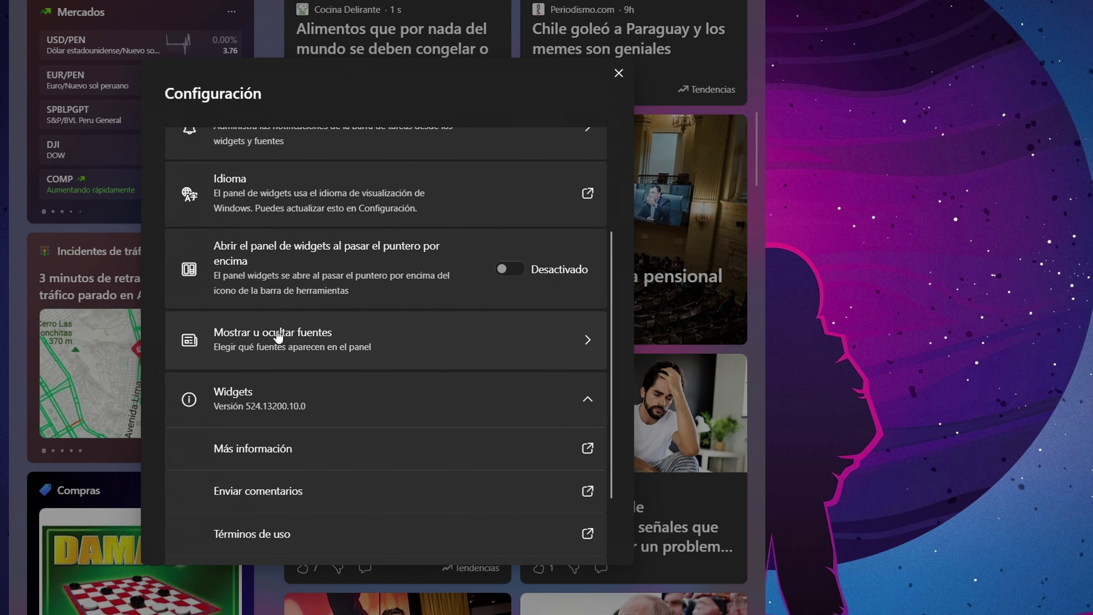
click(434, 341)
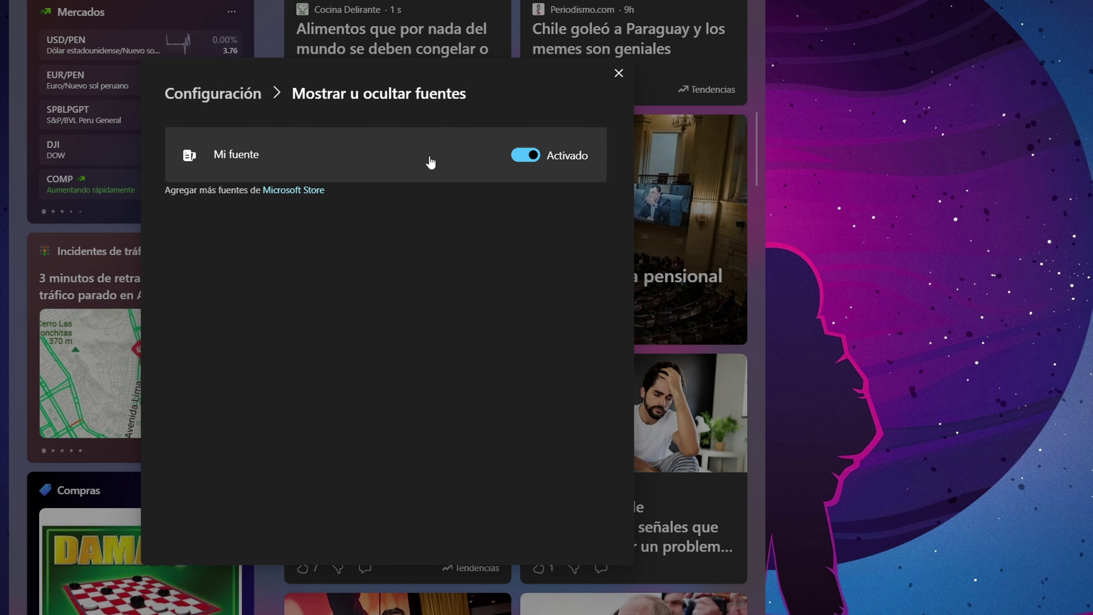
click(527, 160)
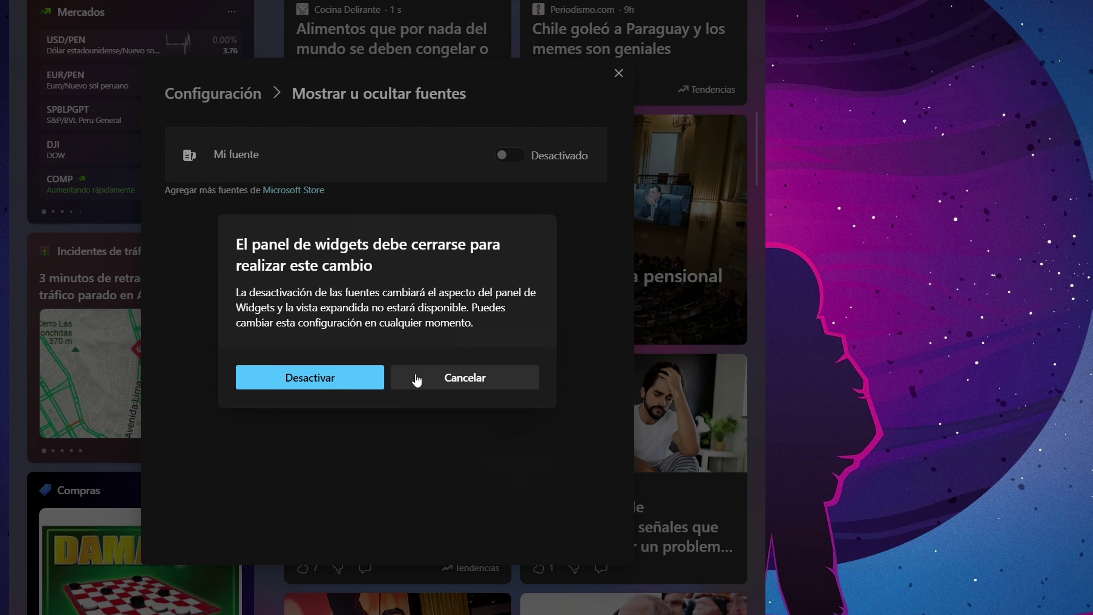
click(346, 382)
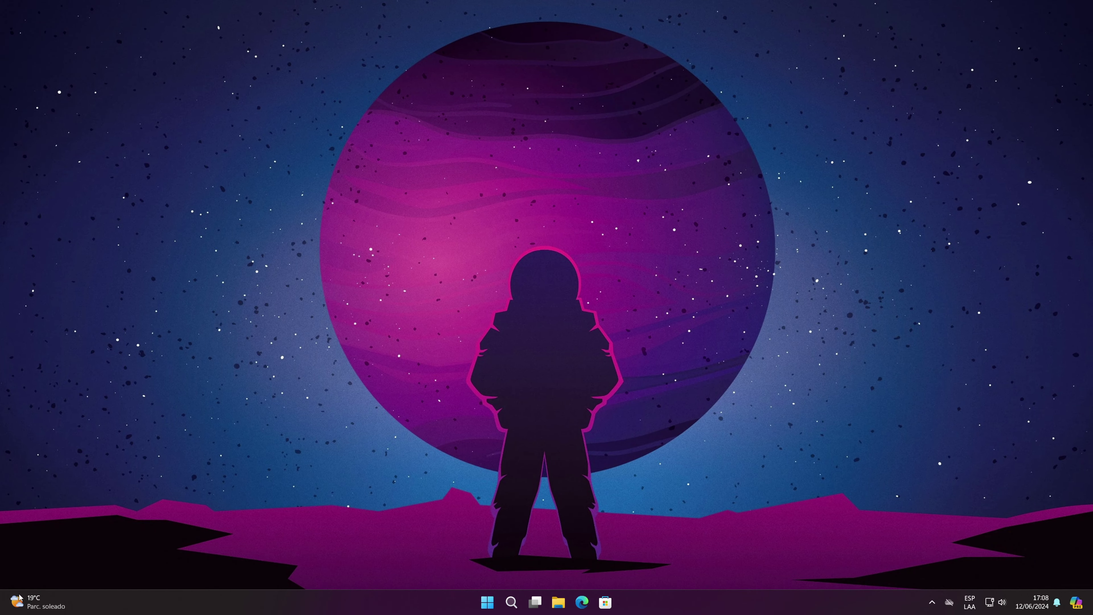
click(20, 599)
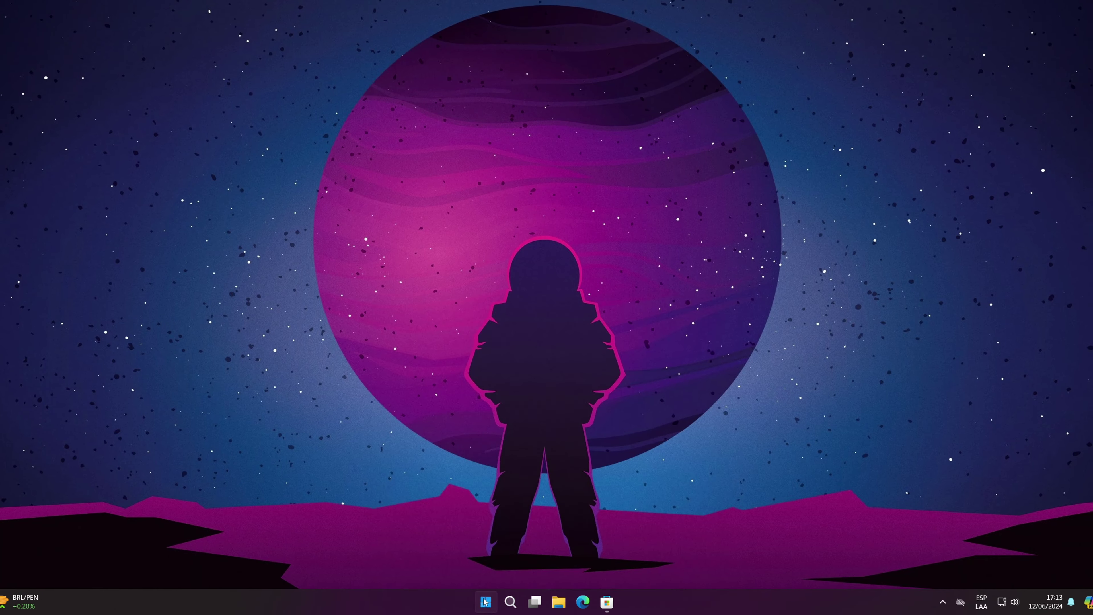
Step: Open the Start menu page (Inicio) of the Windows personalization settings
click(485, 602)
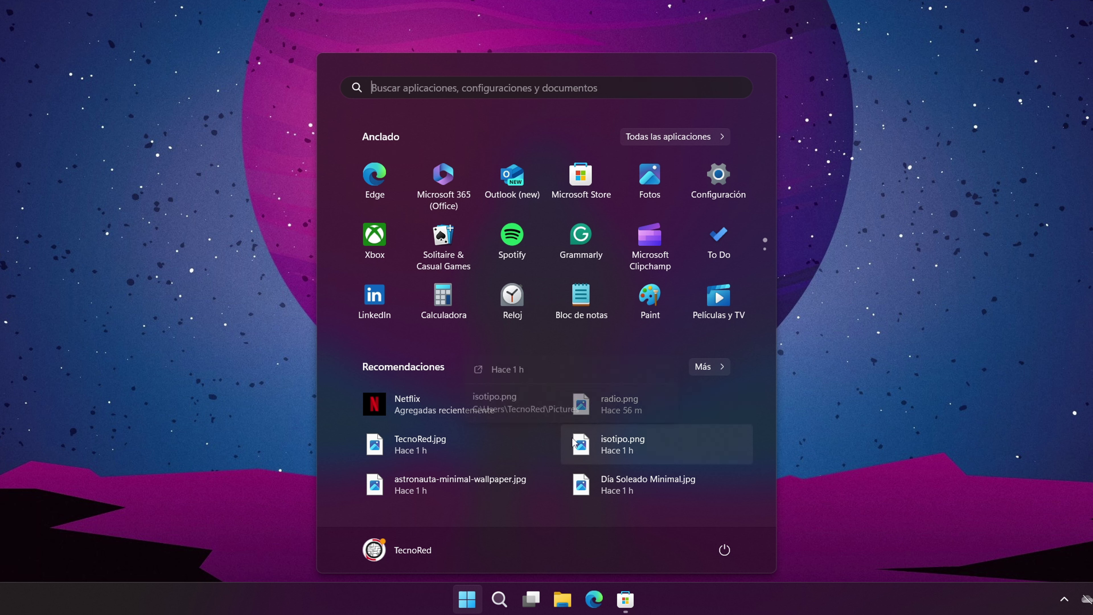
click(720, 181)
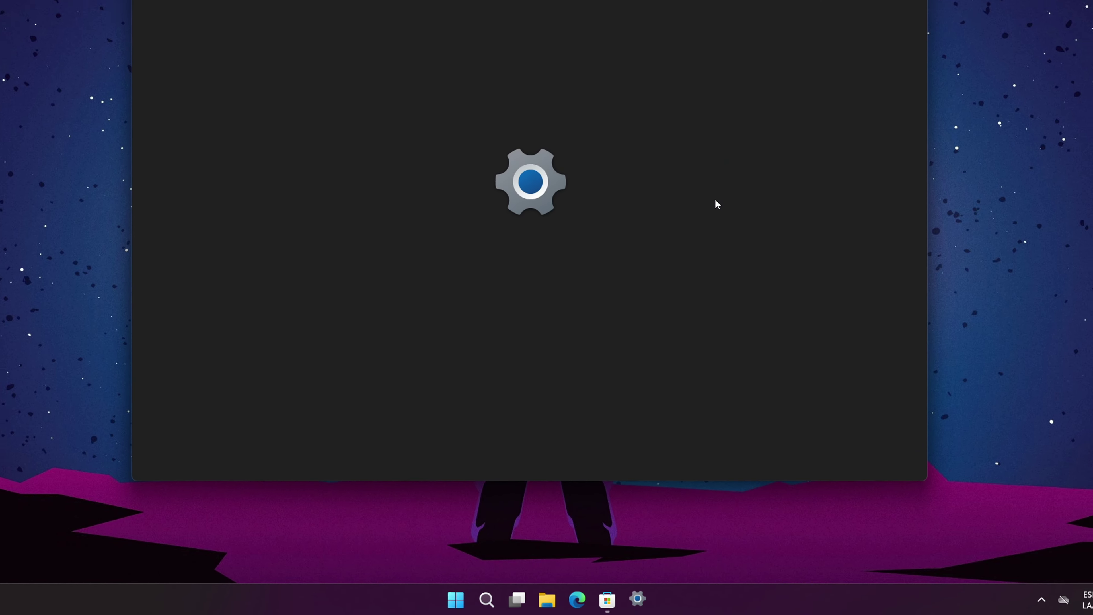
click(267, 253)
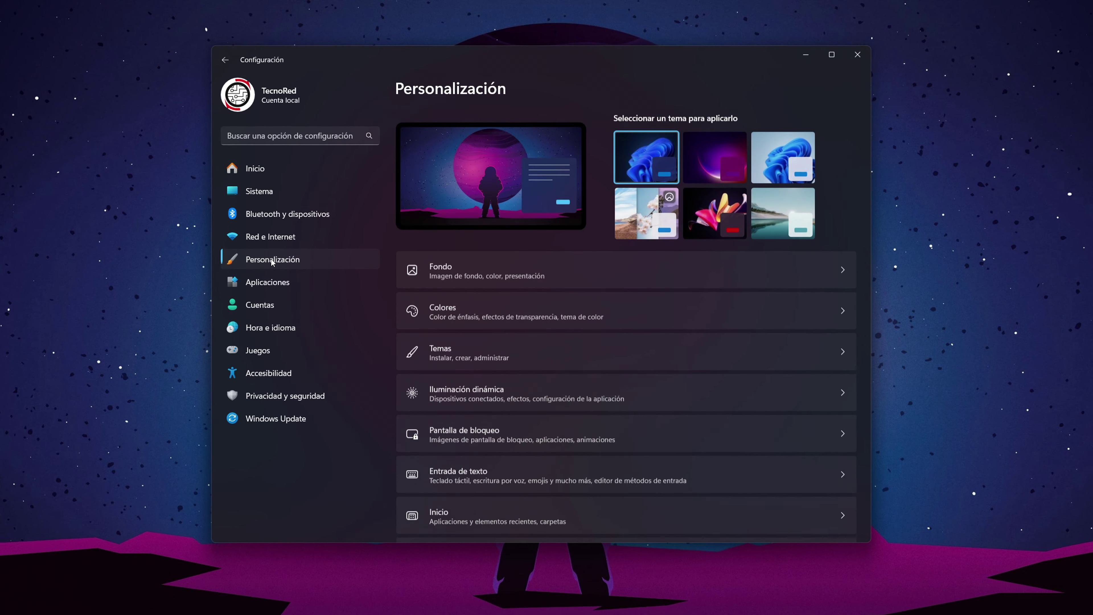
scroll(667, 353, down, 2)
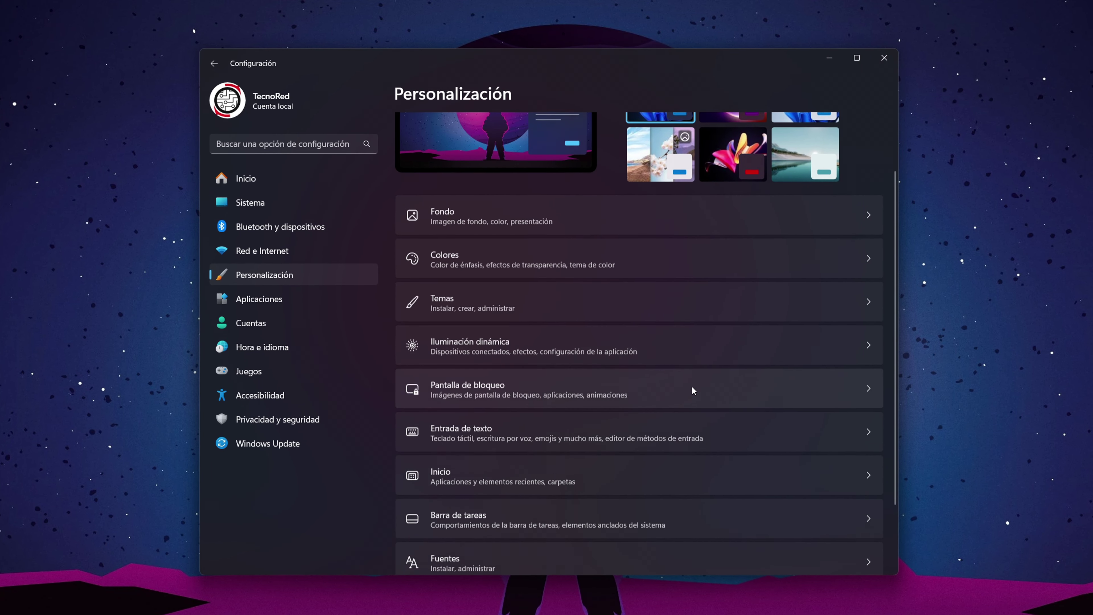
scroll(692, 386, down, 2)
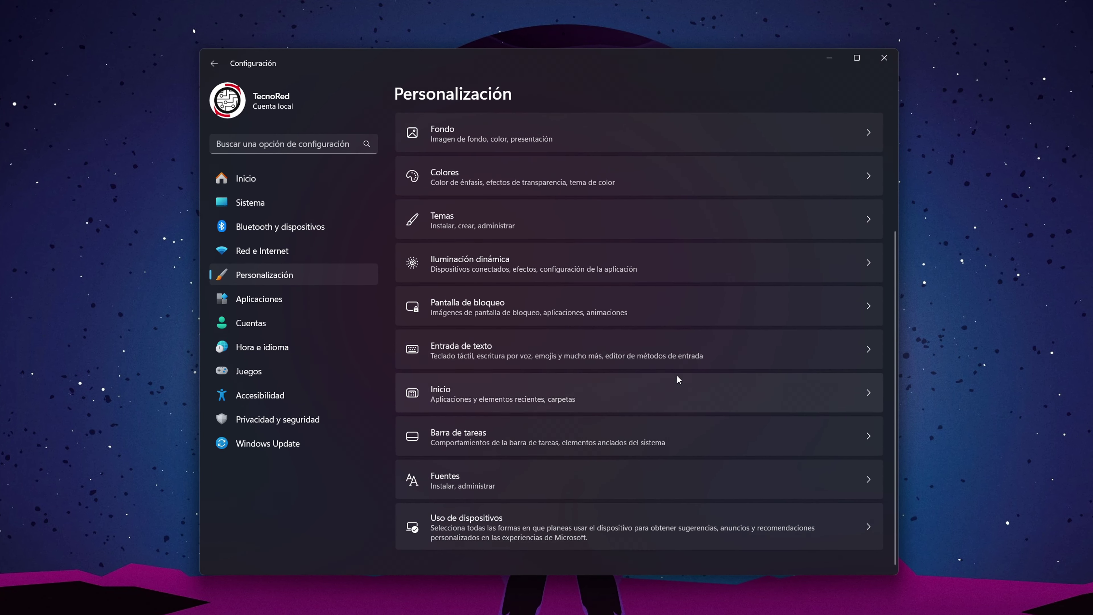
click(504, 386)
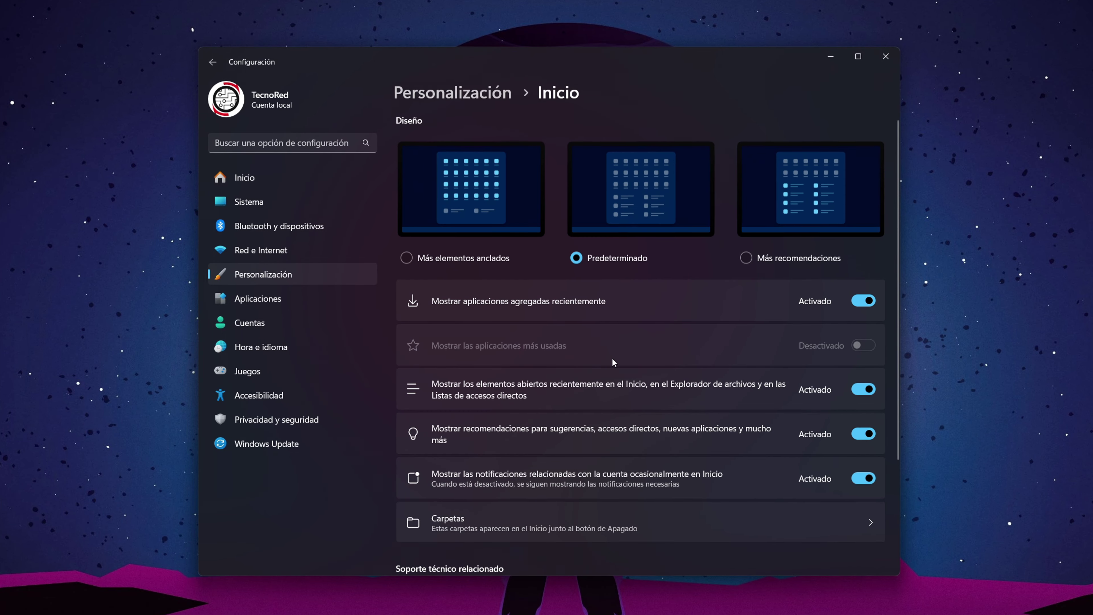
Step: Turn off recently added apps, recently opened items, recommendations and account notifications for the Start menu, close the settings and reopen the Start menu
click(862, 301)
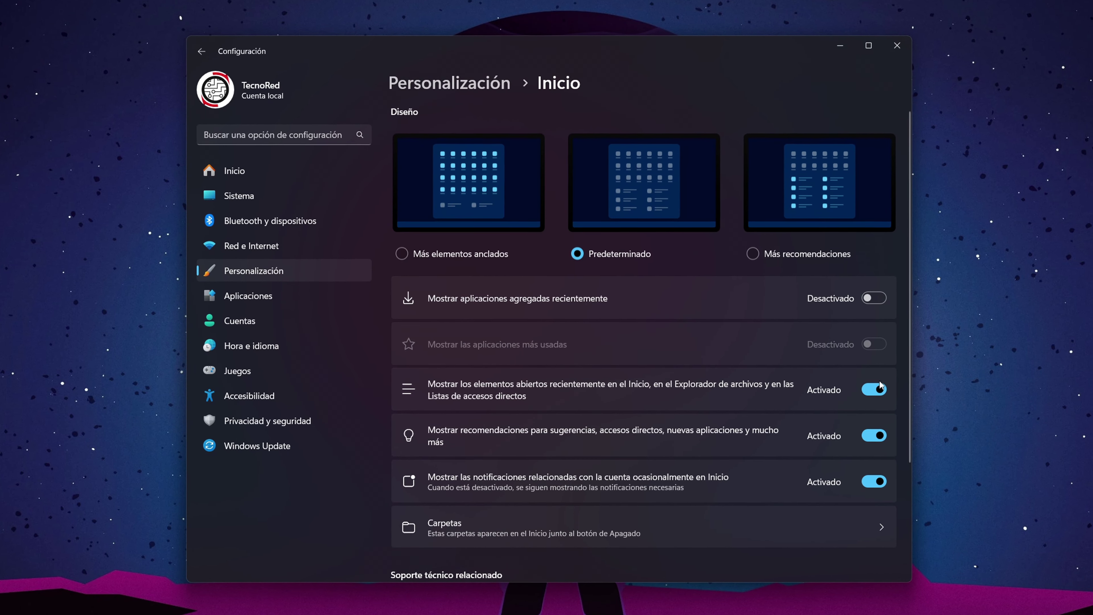
click(879, 388)
click(877, 436)
click(877, 481)
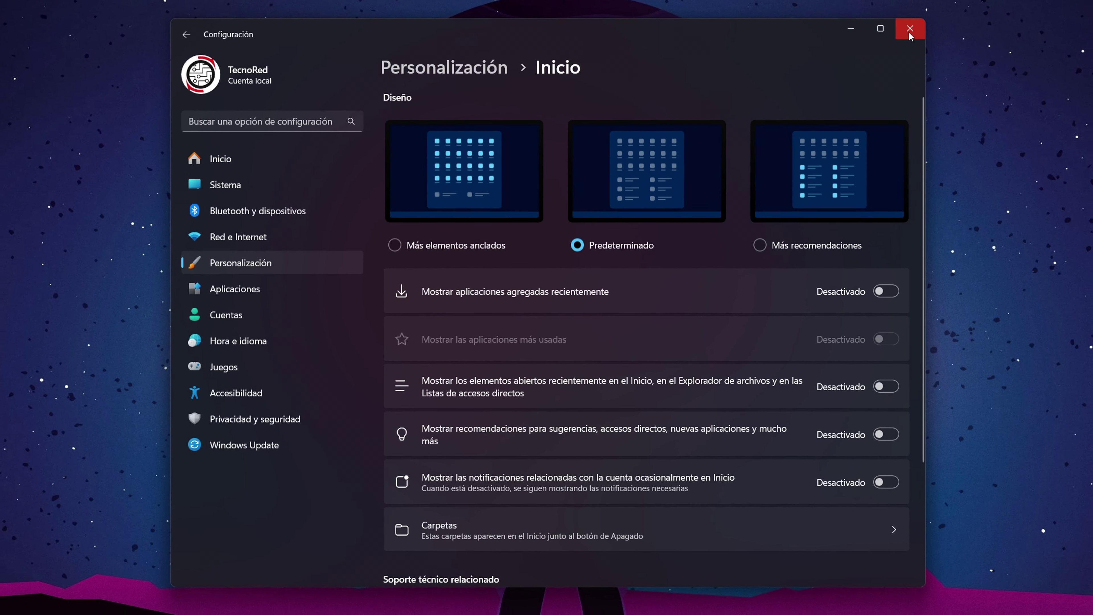
click(912, 30)
click(487, 603)
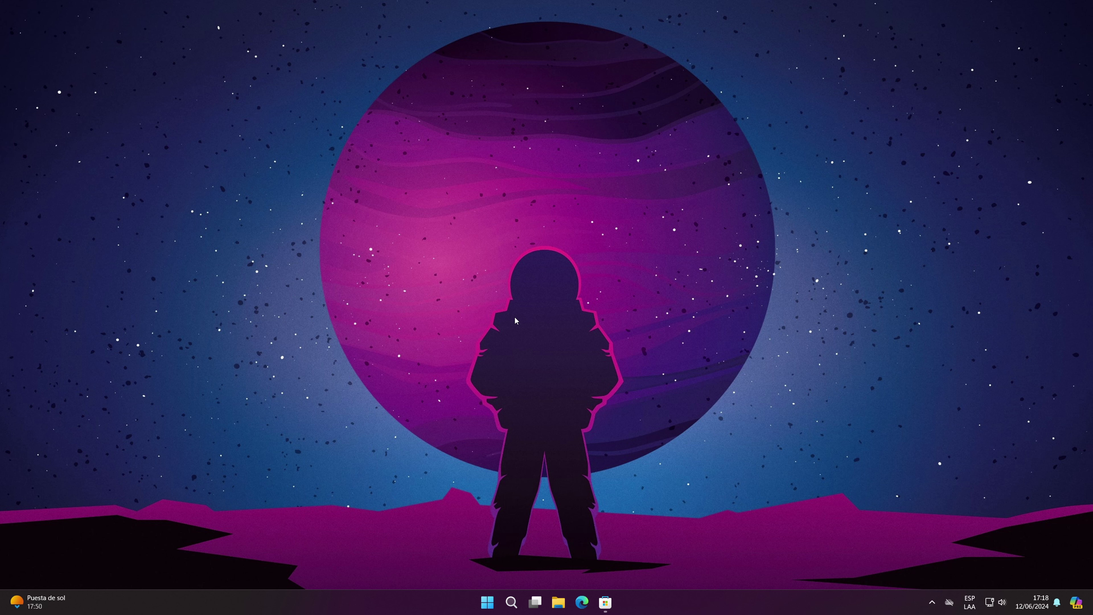
Step: Disable automatic startup at sign-in for Microsoft OneDrive, Microsoft Edge and Dispositivos móviles in the Aplicaciones settings
right_click(488, 602)
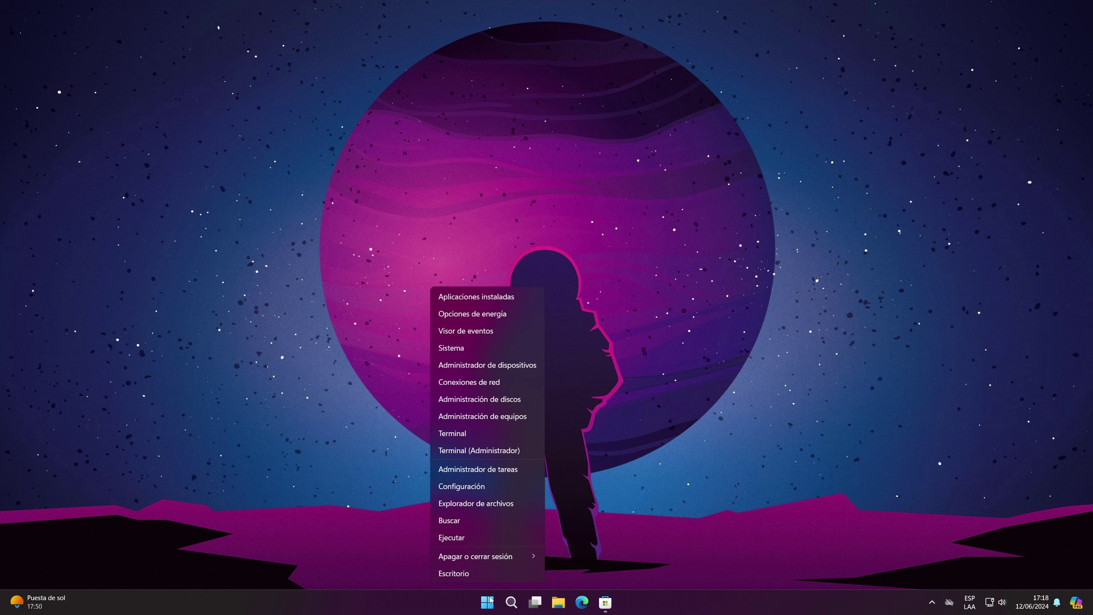
click(460, 486)
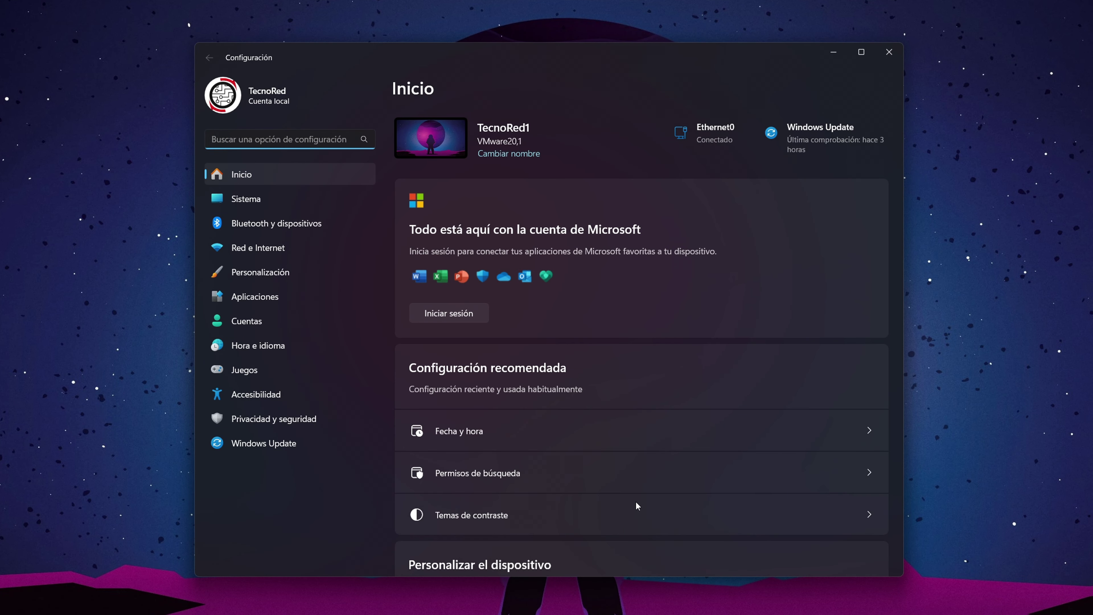
click(272, 300)
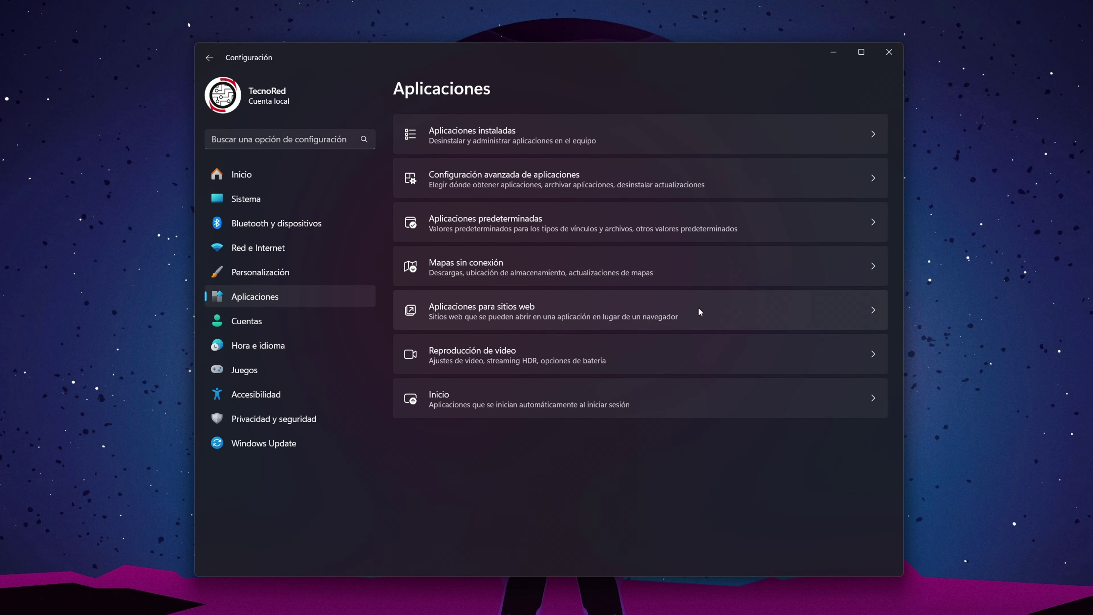
click(487, 395)
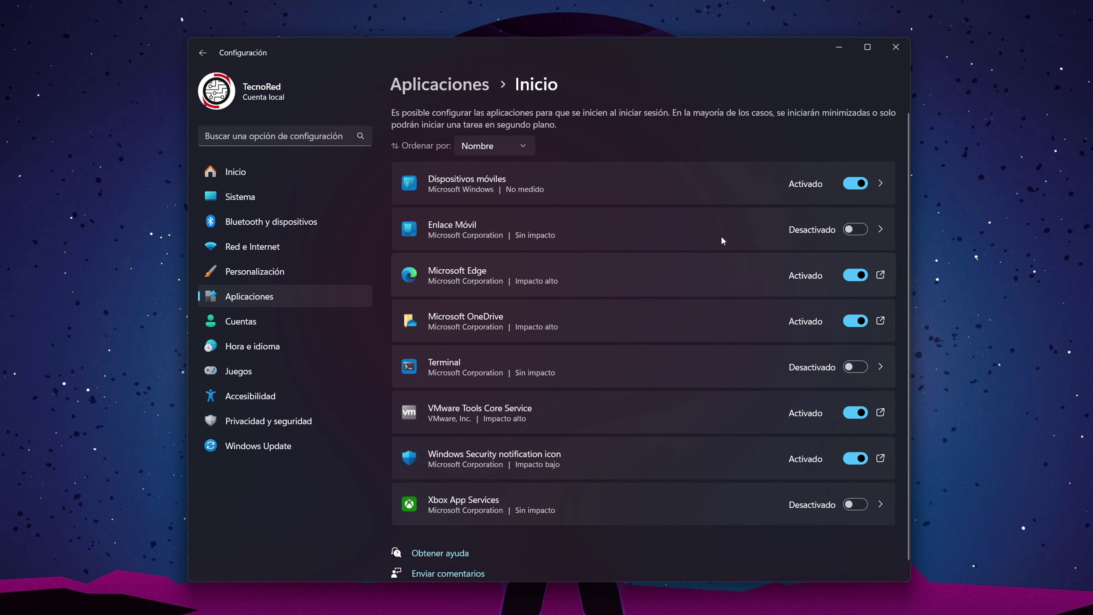
click(856, 321)
click(855, 275)
click(867, 180)
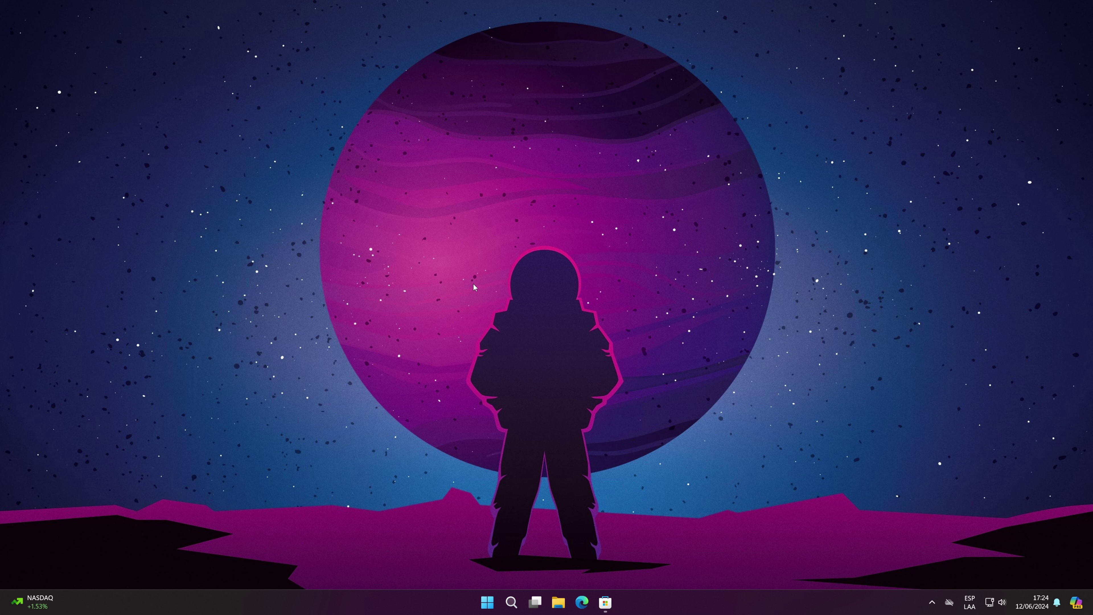
Step: View the General permissions page and the Diagnóstico y comentarios page of the Privacidad y seguridad settings
right_click(485, 607)
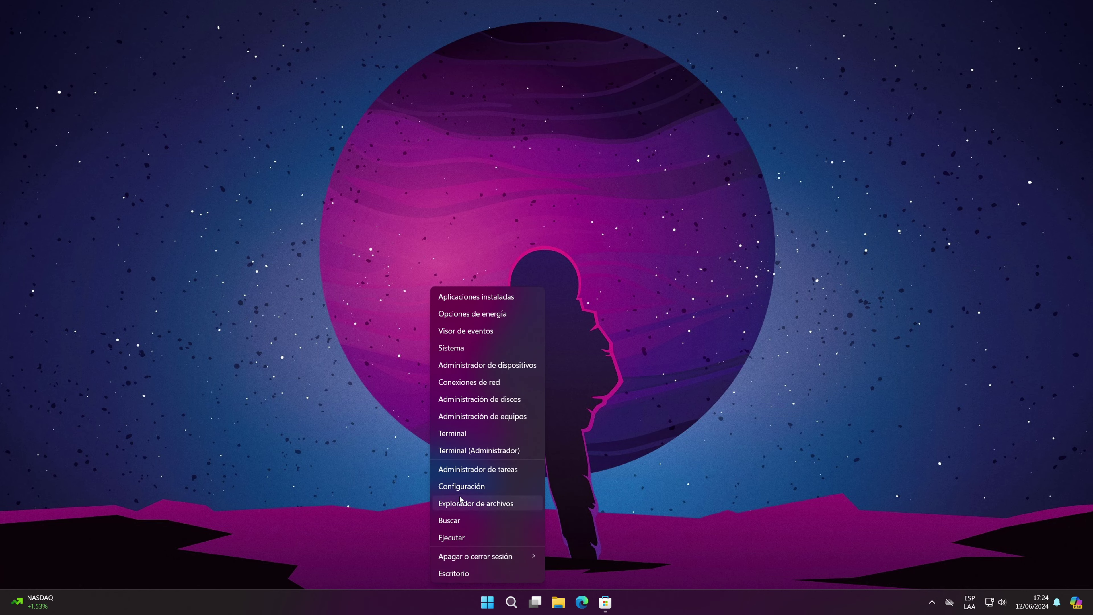
click(461, 487)
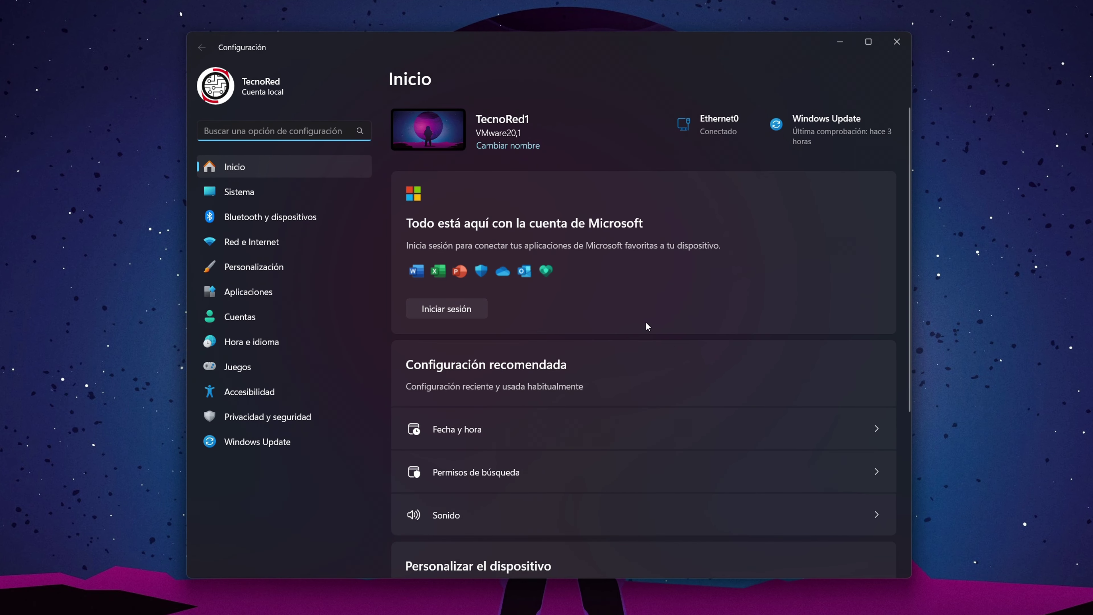
click(278, 420)
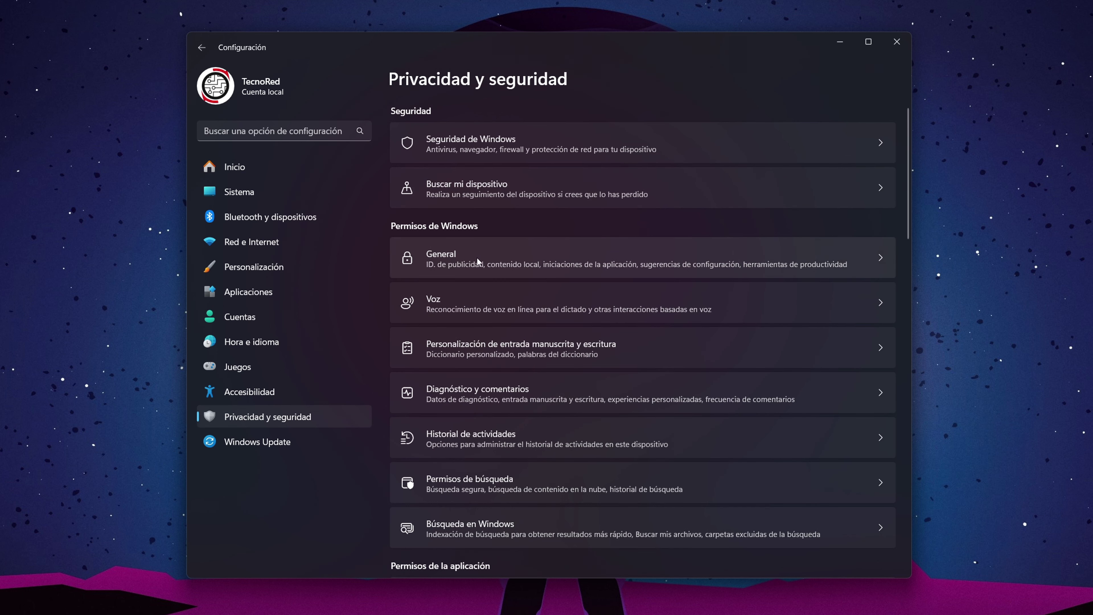
click(470, 261)
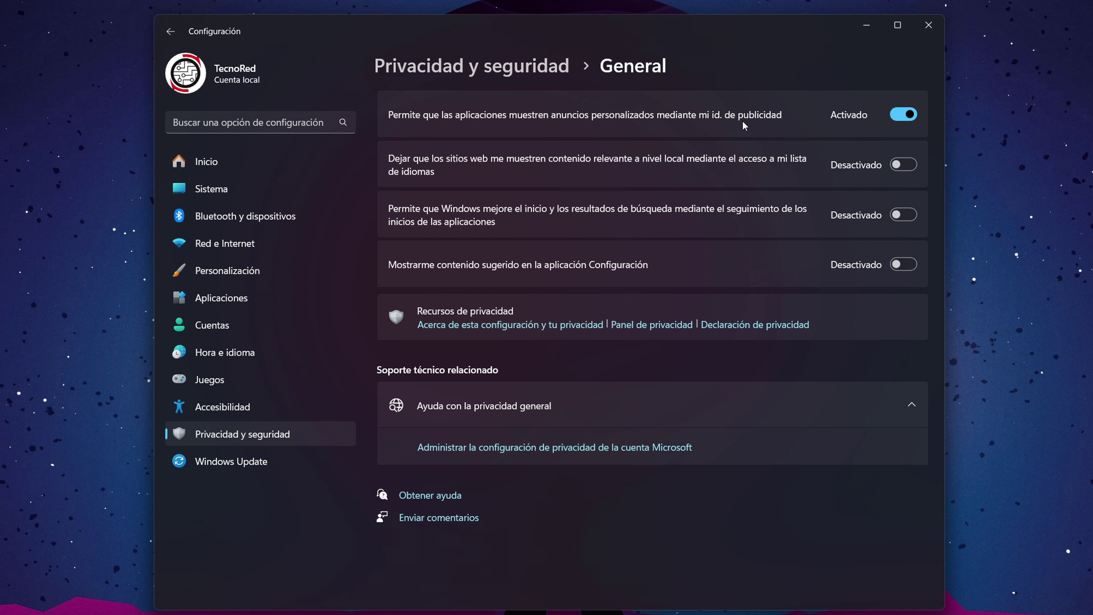
click(477, 74)
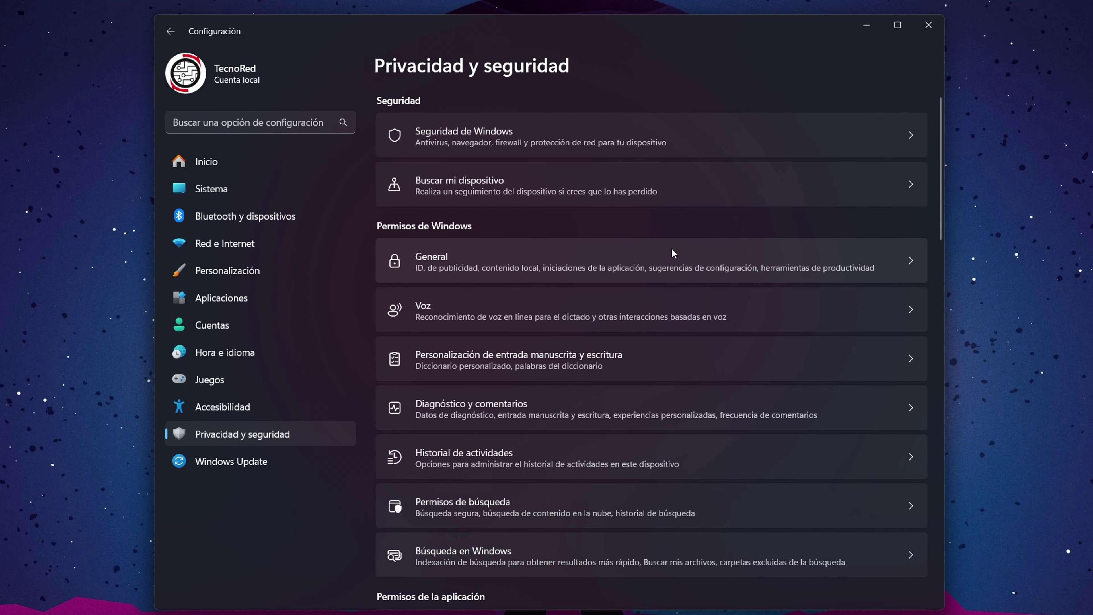
click(545, 409)
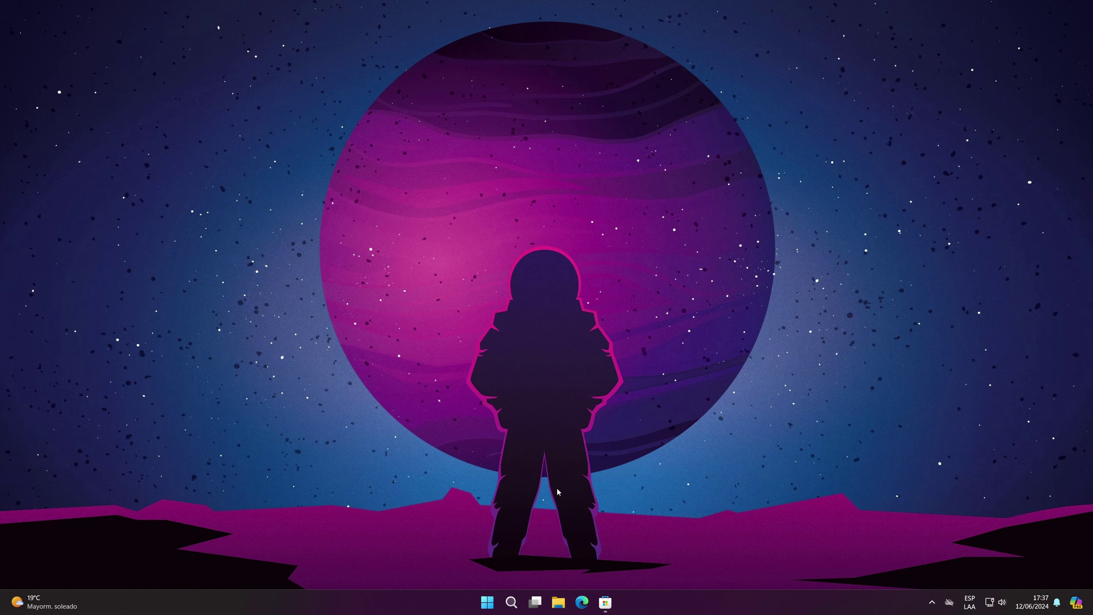
Step: Turn off Notificaciones and turn on No molestar in the system notification settings
right_click(488, 603)
click(493, 486)
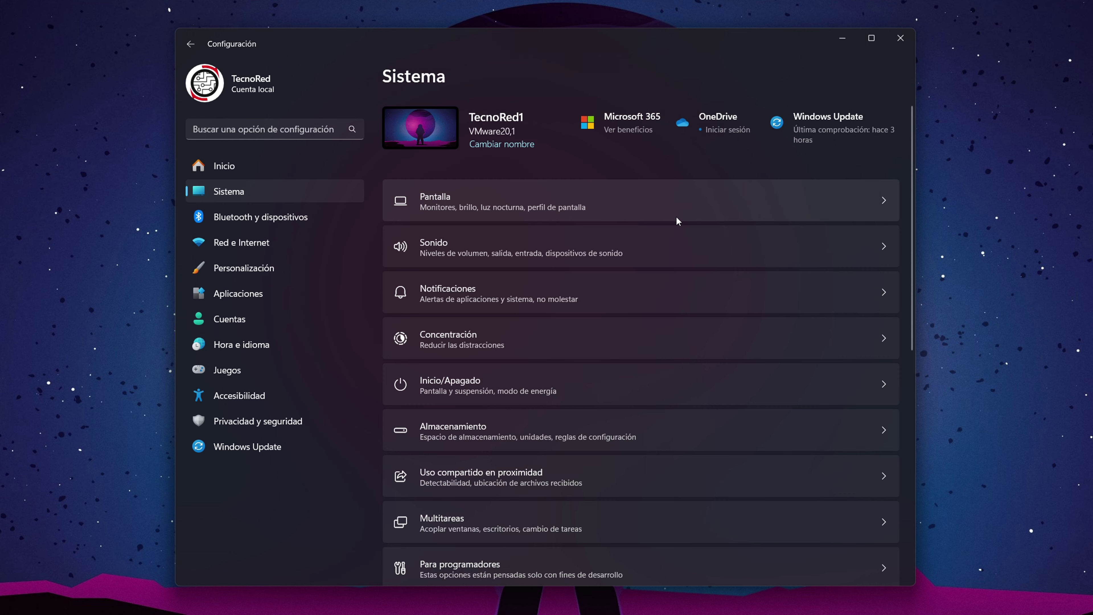
click(554, 286)
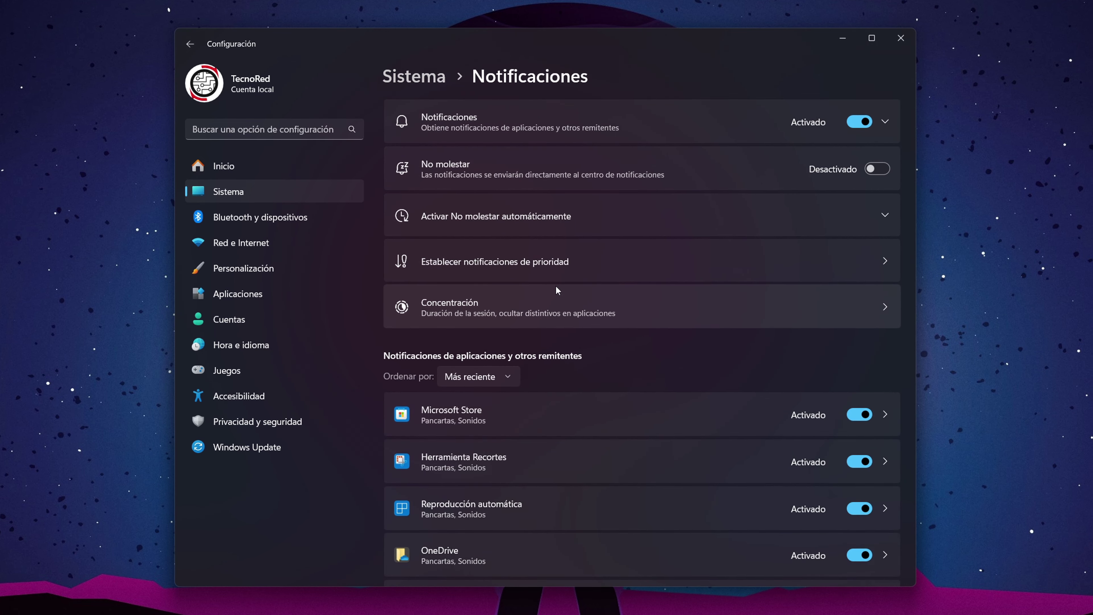
click(871, 128)
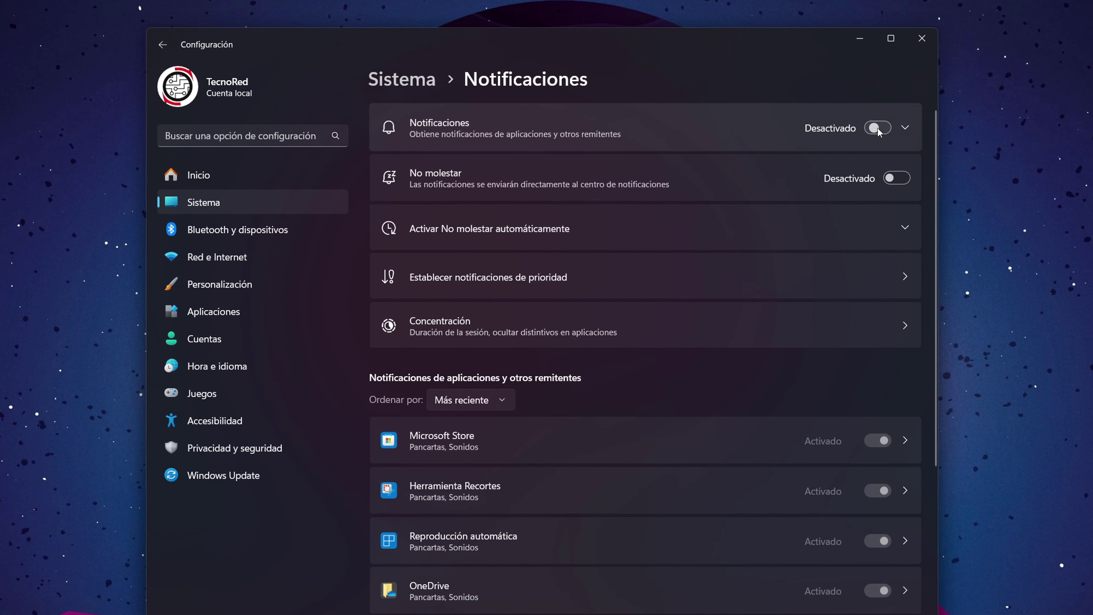
click(899, 179)
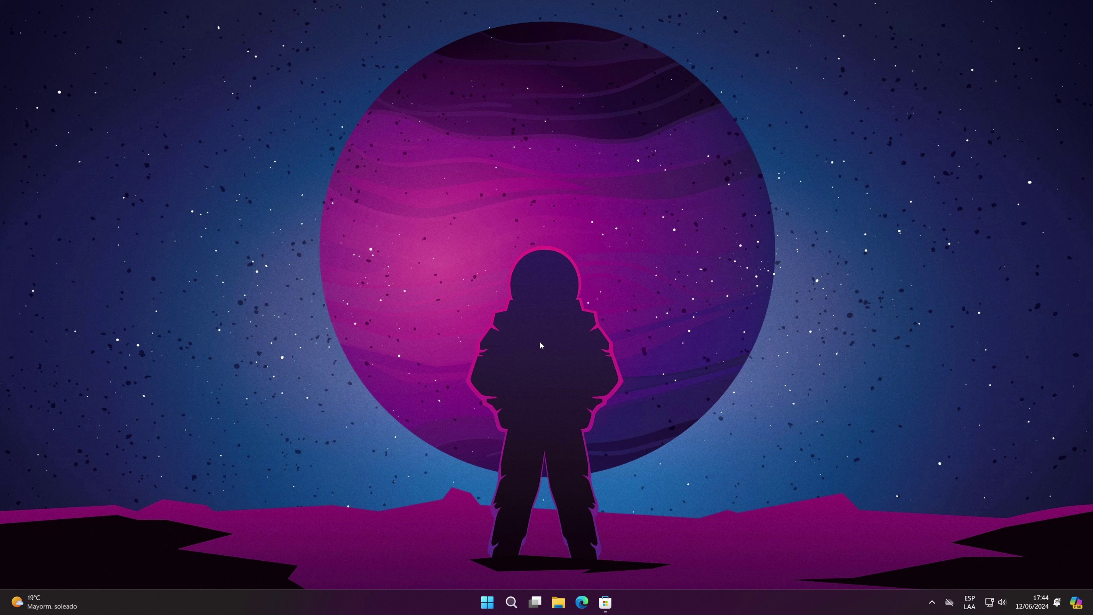
Step: Open the Copilot pane, and launch the local group policy editor (Editar directiva de grupo) by searching for "directiva de gr"
click(1078, 603)
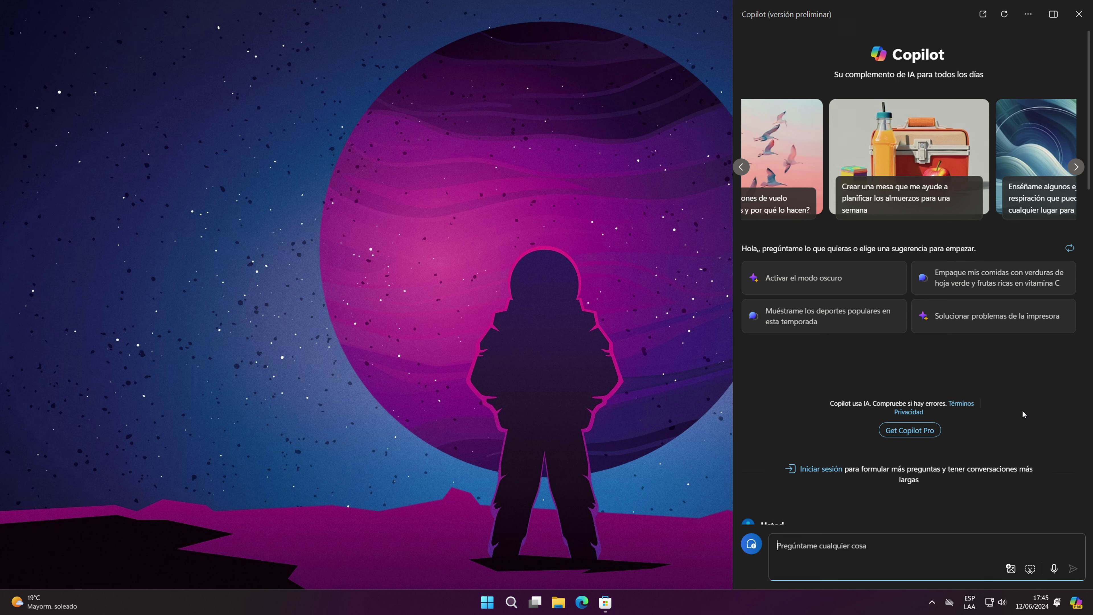
click(487, 602)
text(directiv)
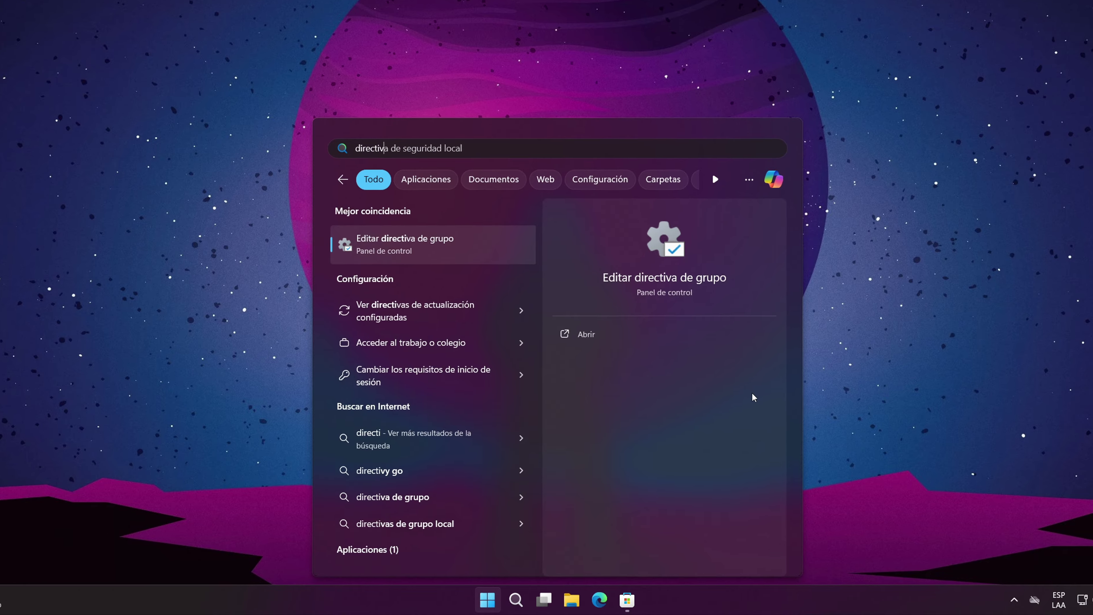
text(a de gr)
click(445, 229)
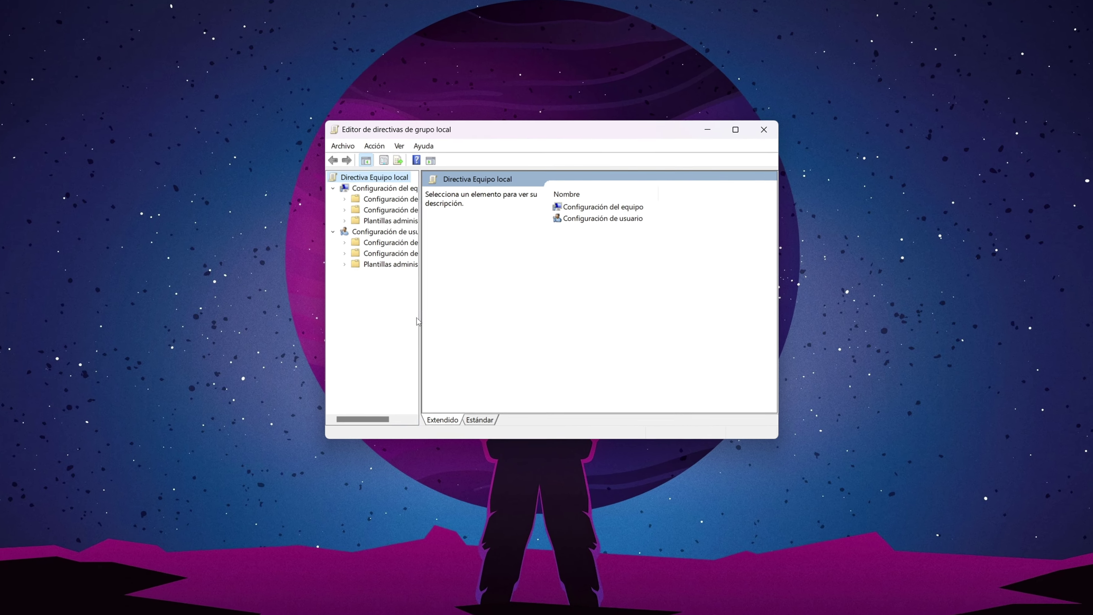
Step: Open the Windows Copilot policy folder under Configuración de usuario, Plantillas administrativas, Componentes de Windows
drag(209, 250, 252, 251)
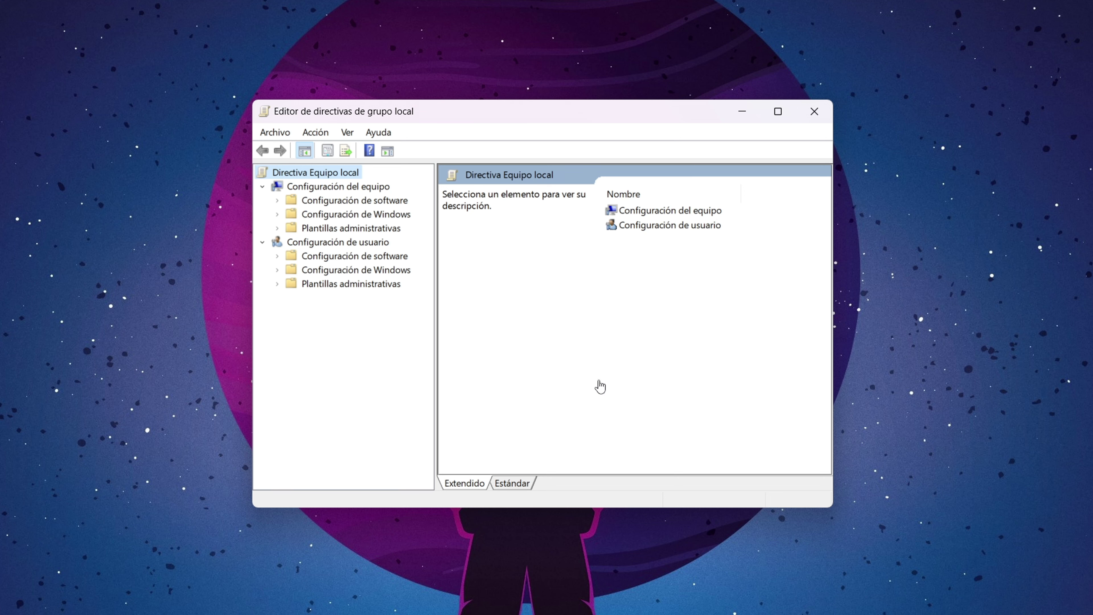
click(340, 287)
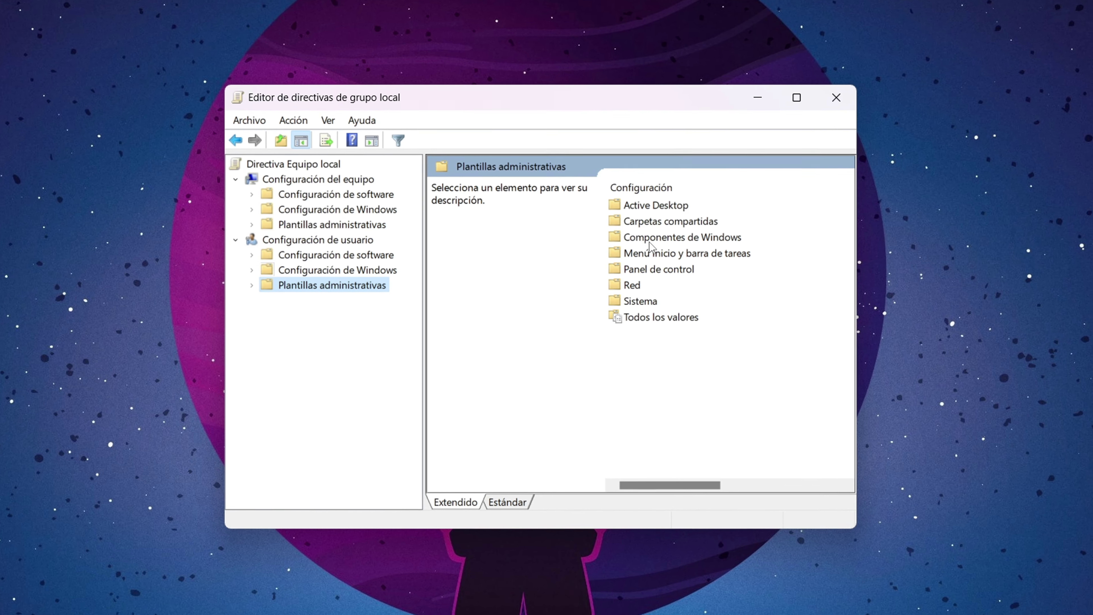
click(668, 240)
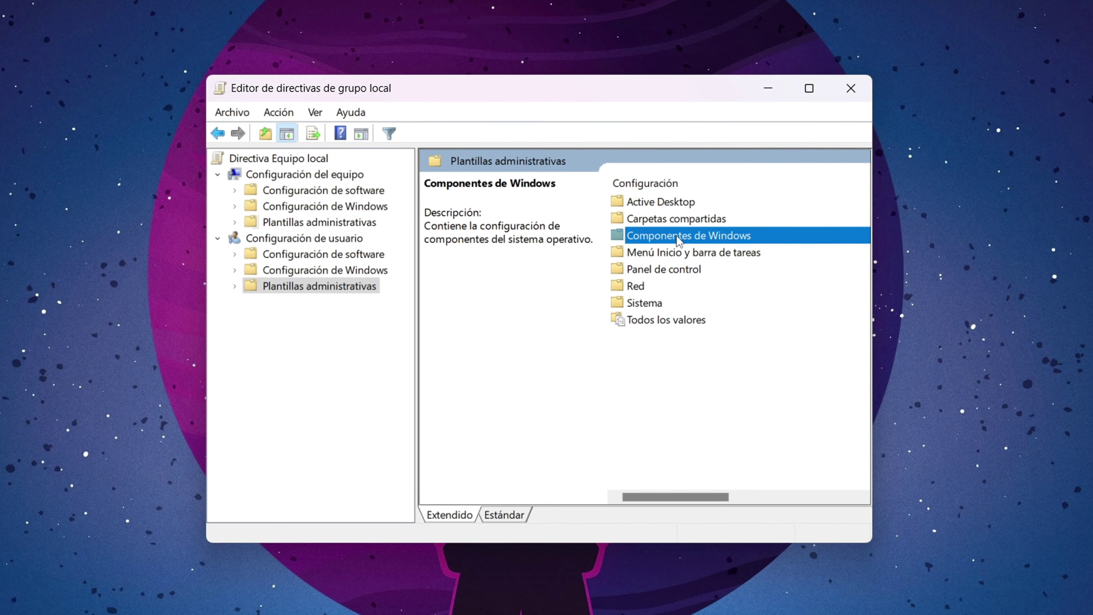
double_click(679, 240)
click(678, 268)
scroll(676, 302, down, 6)
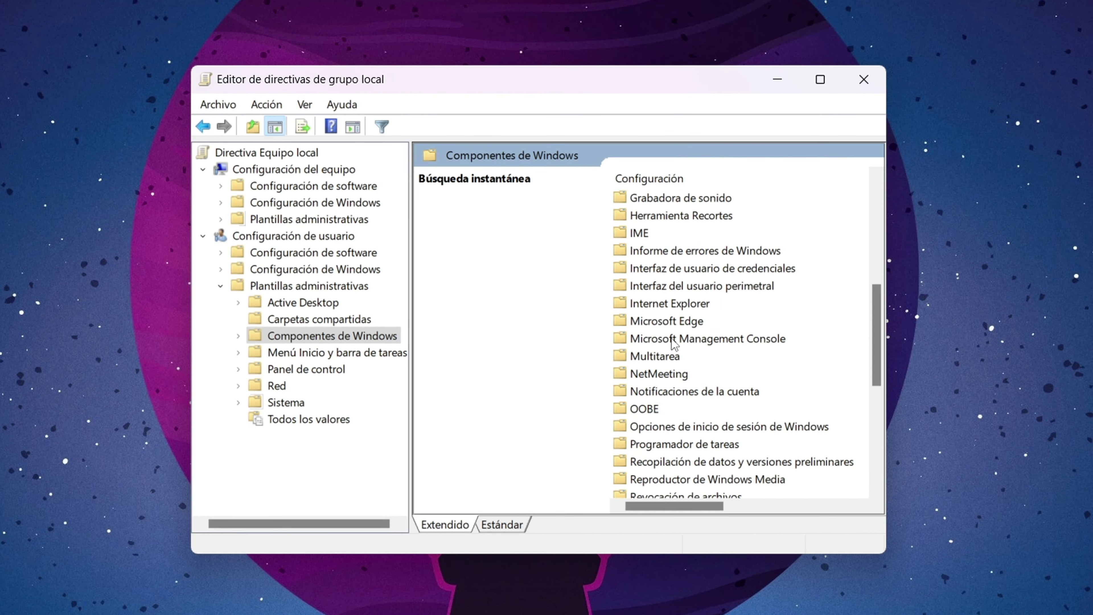
scroll(674, 345, down, 5)
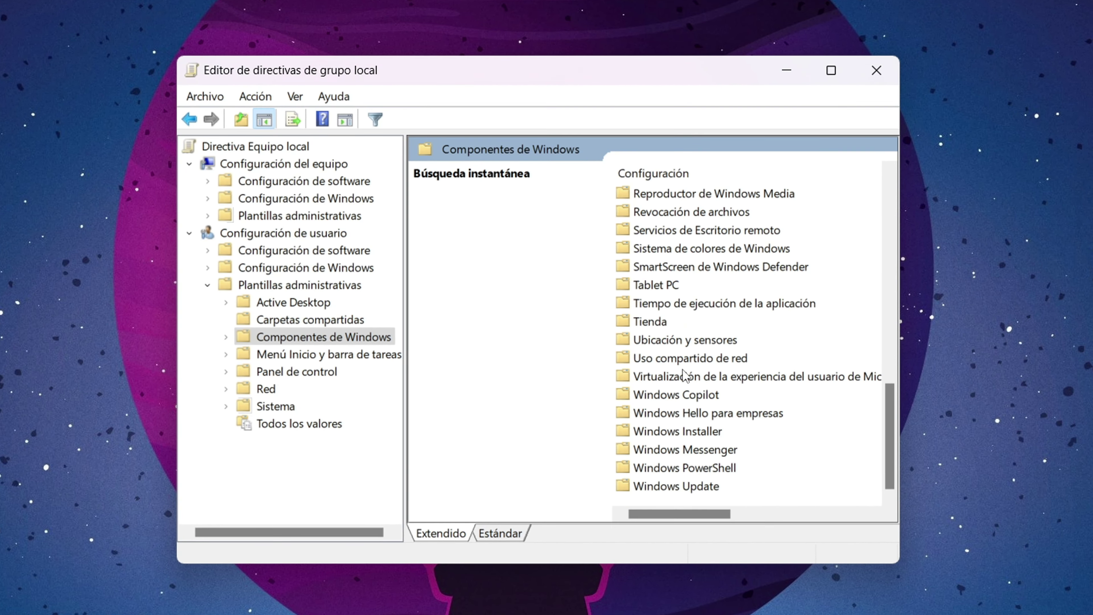
click(714, 394)
double_click(720, 396)
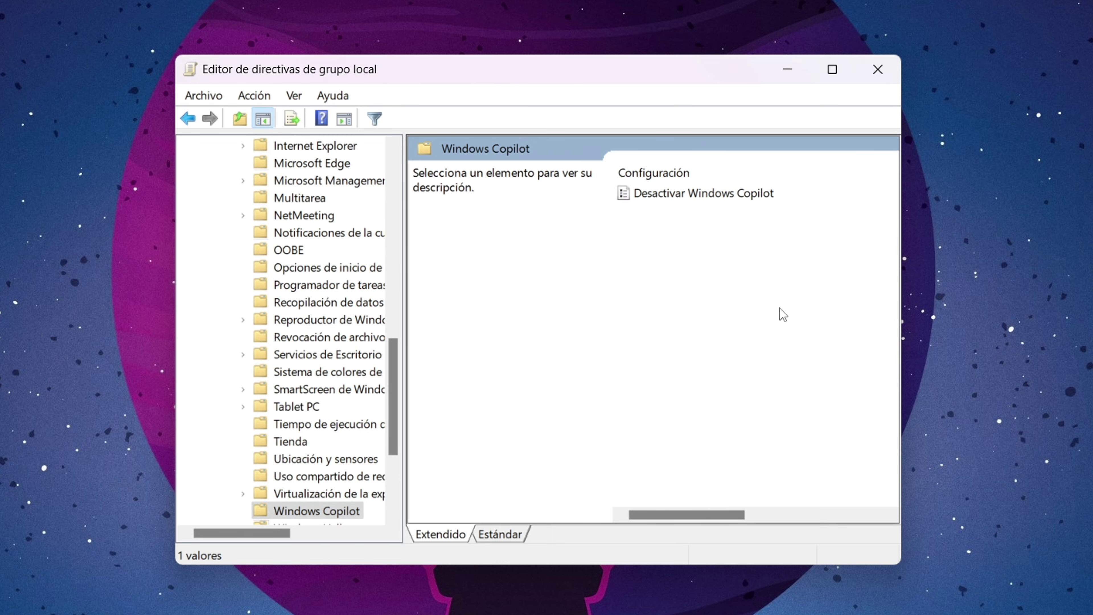
Step: Set the Desactivar Windows Copilot policy to Habilitada, apply it, and close the group policy editor
click(637, 194)
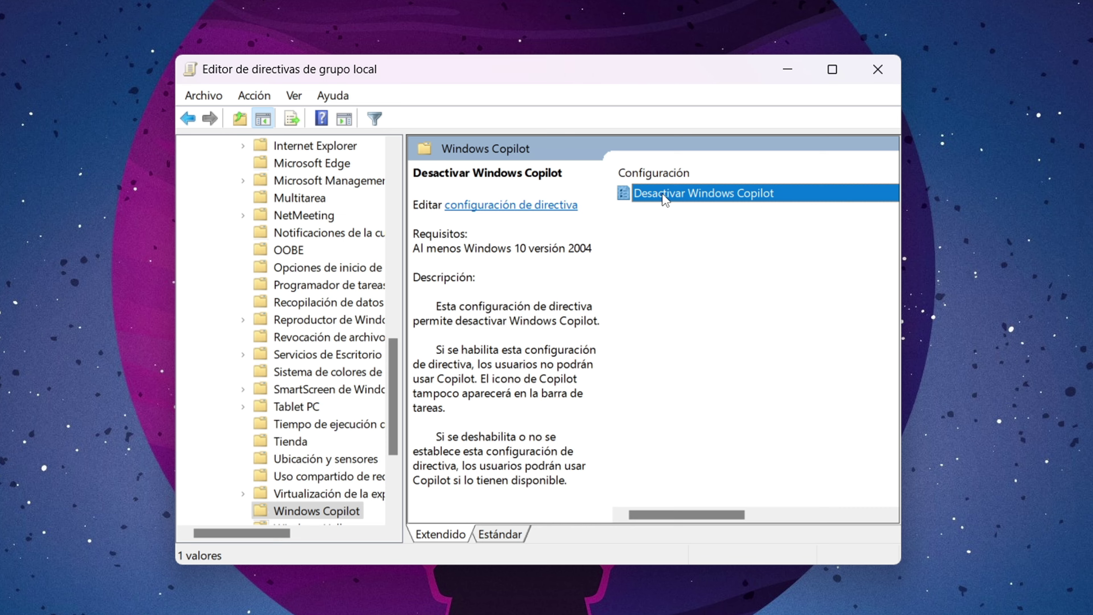
double_click(727, 194)
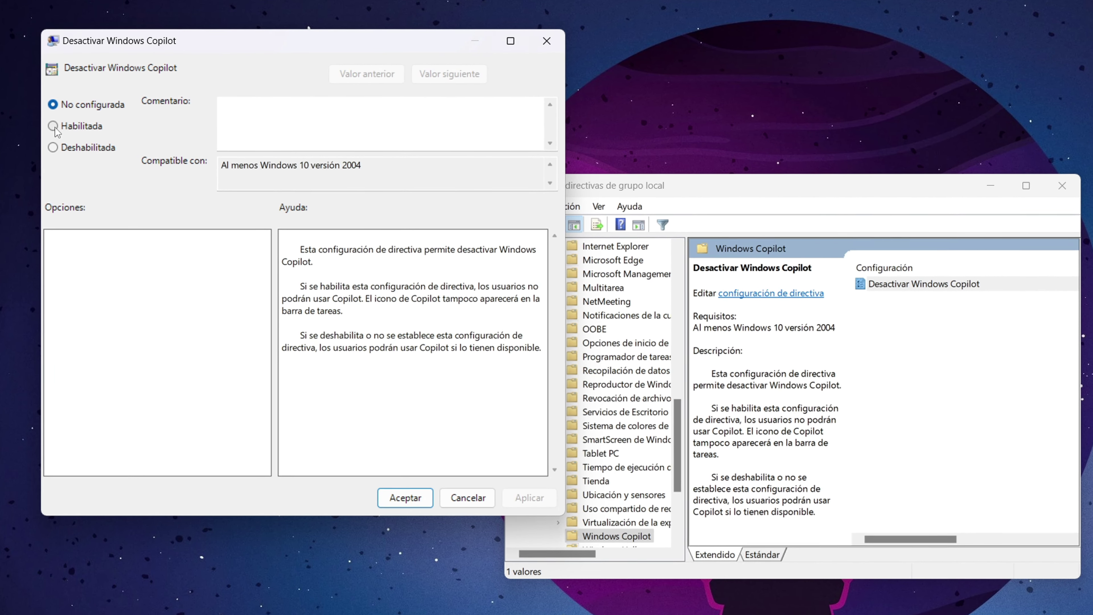
click(94, 125)
click(542, 509)
click(419, 517)
click(751, 134)
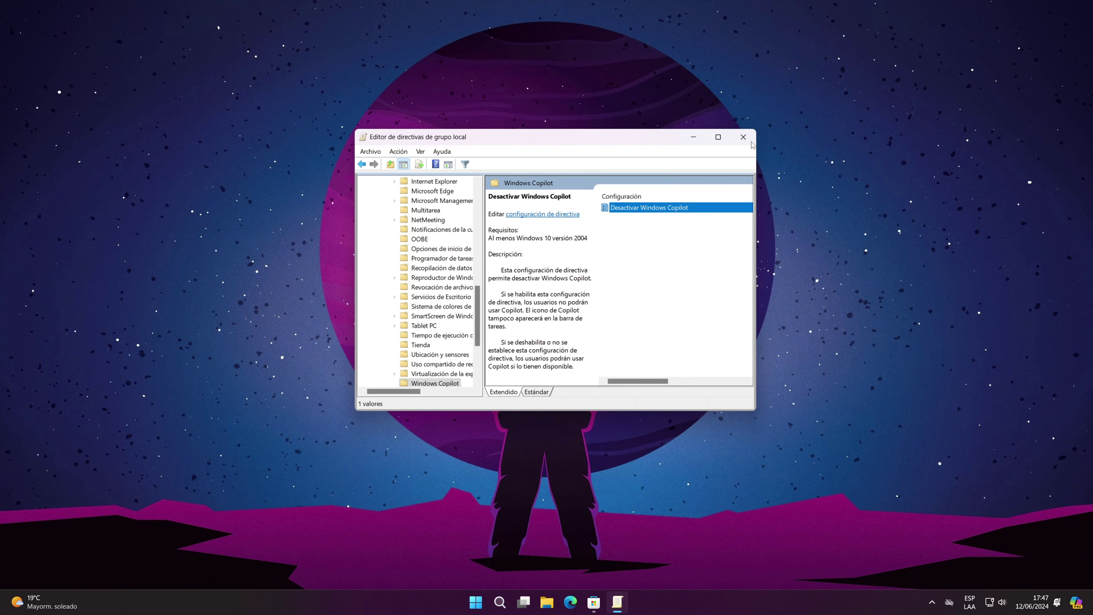
Step: Restart the computer from the Start menu's power options
key(super)
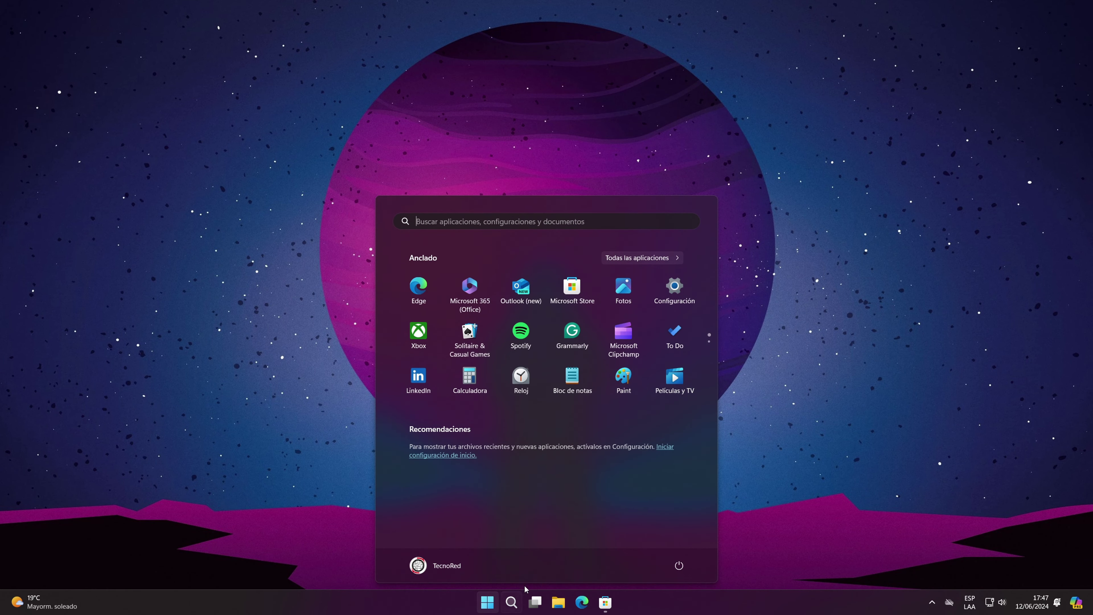
click(679, 566)
click(662, 546)
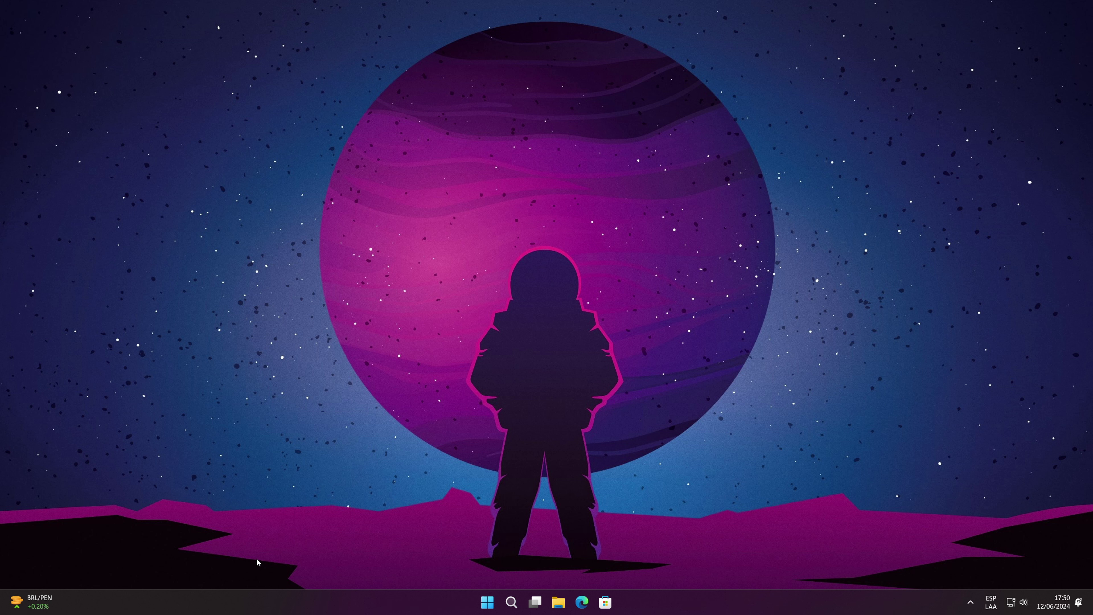
Step: Set the taskbar alignment to Izquierda under Comportamientos de la barra de tareas in the Personalización settings
right_click(482, 610)
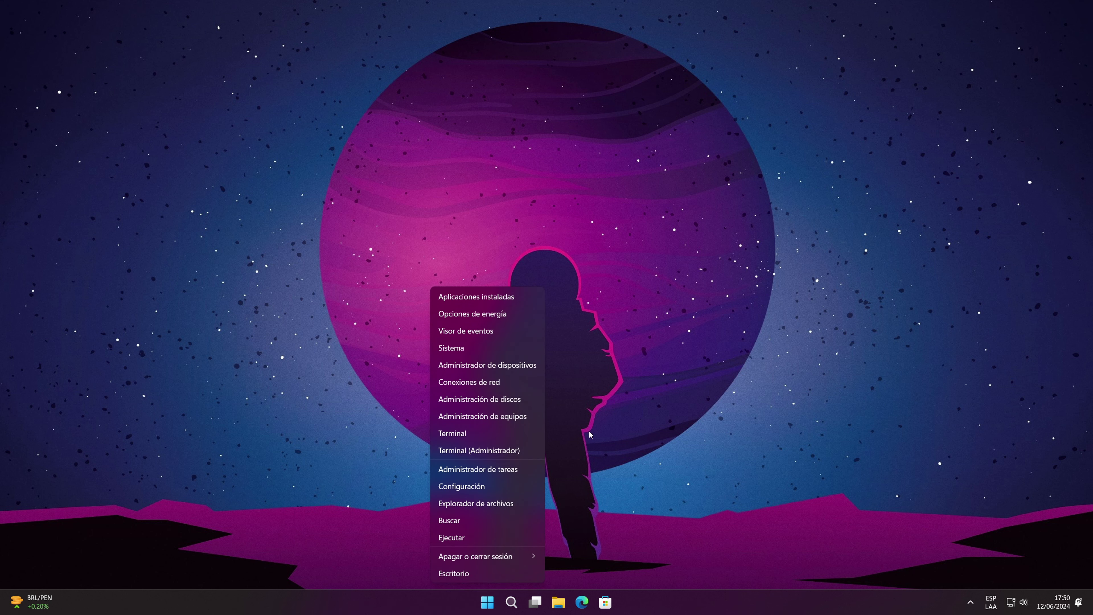
click(448, 486)
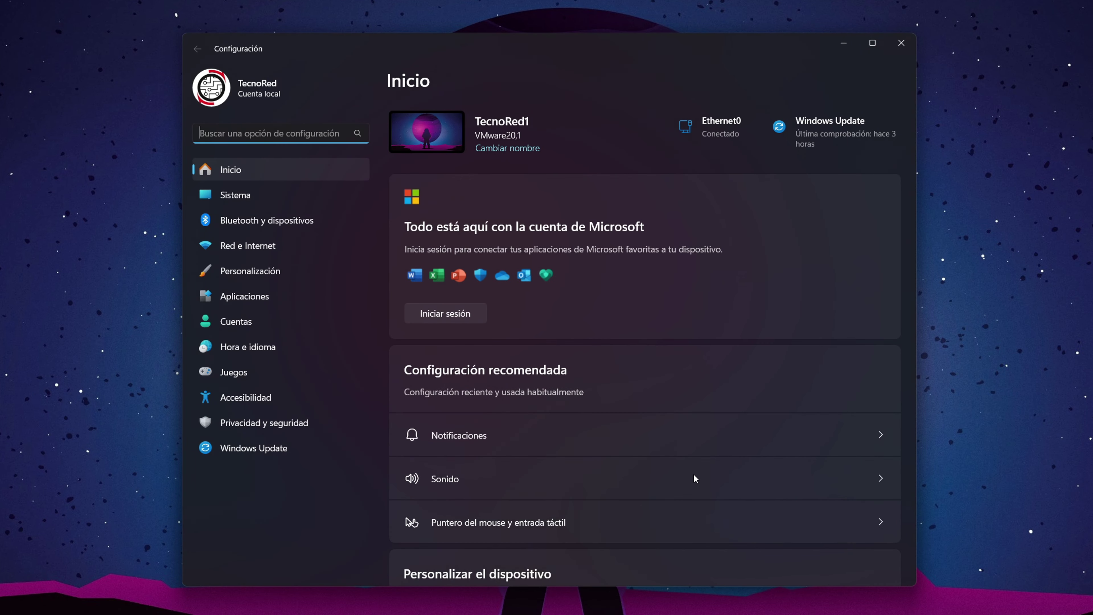
click(251, 271)
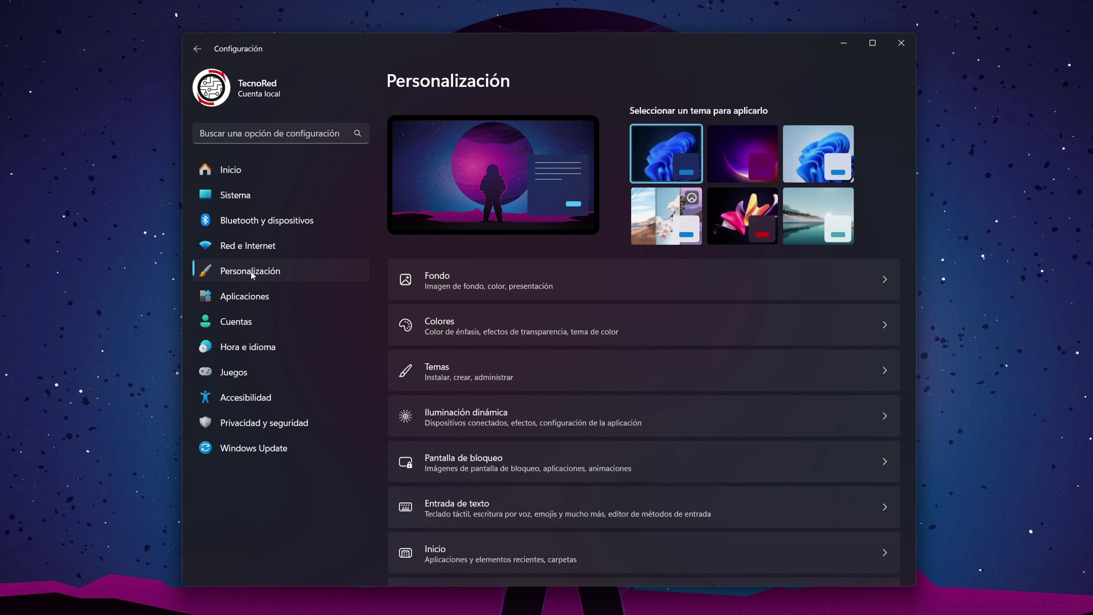
scroll(682, 372, down, 4)
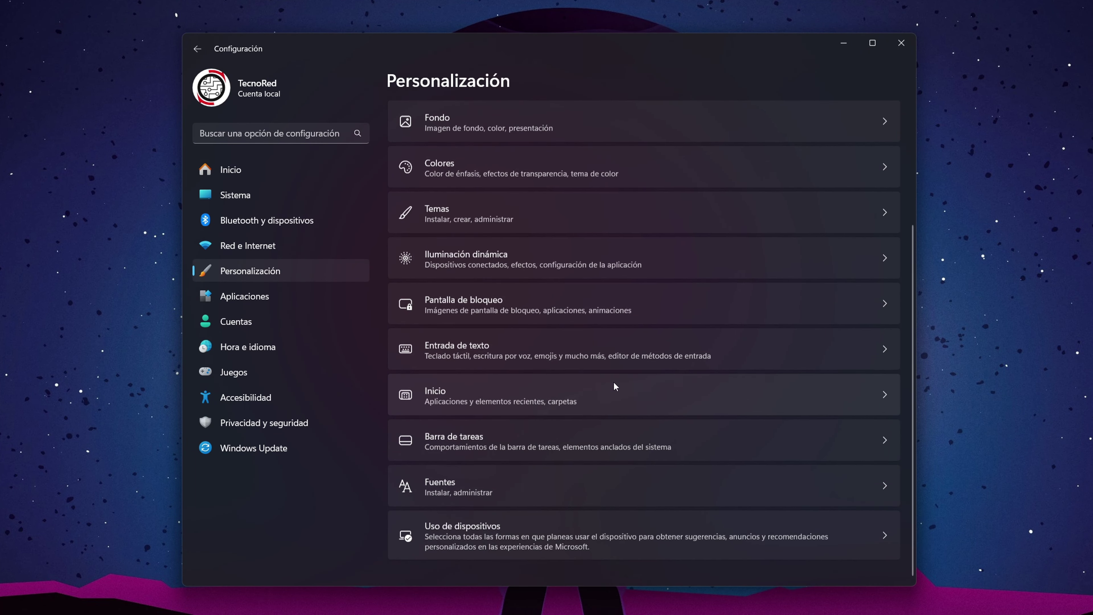
click(495, 435)
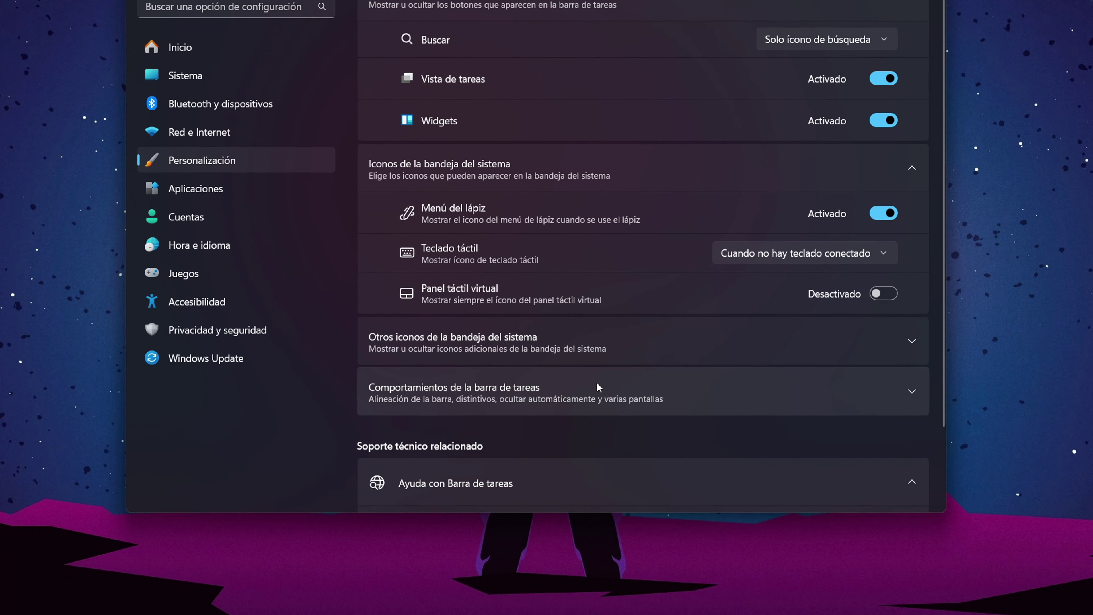
click(922, 369)
scroll(926, 346, down, 4)
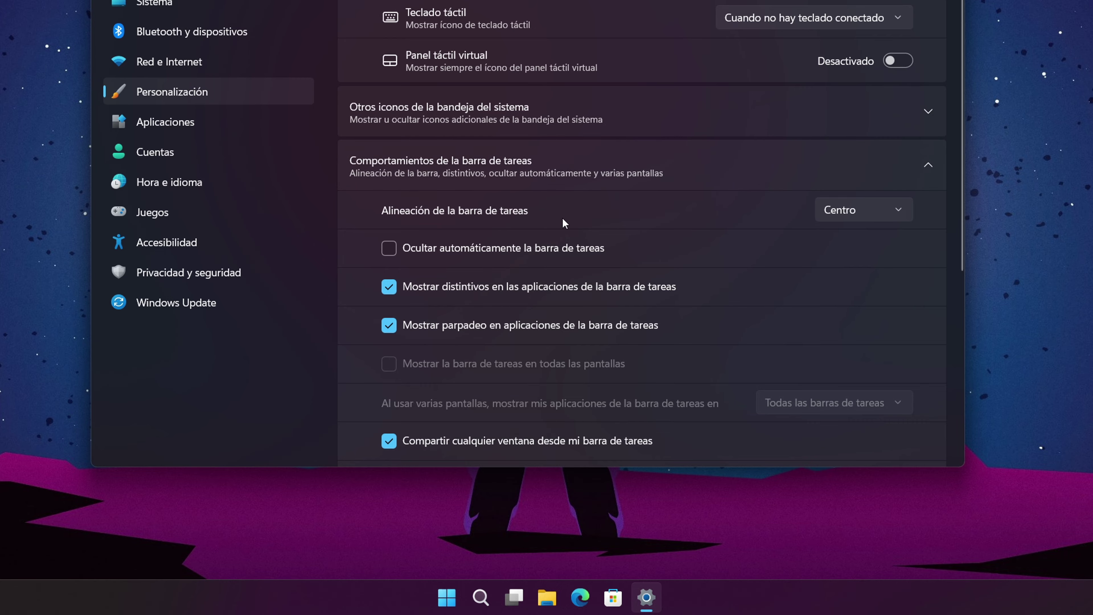
click(854, 213)
click(864, 184)
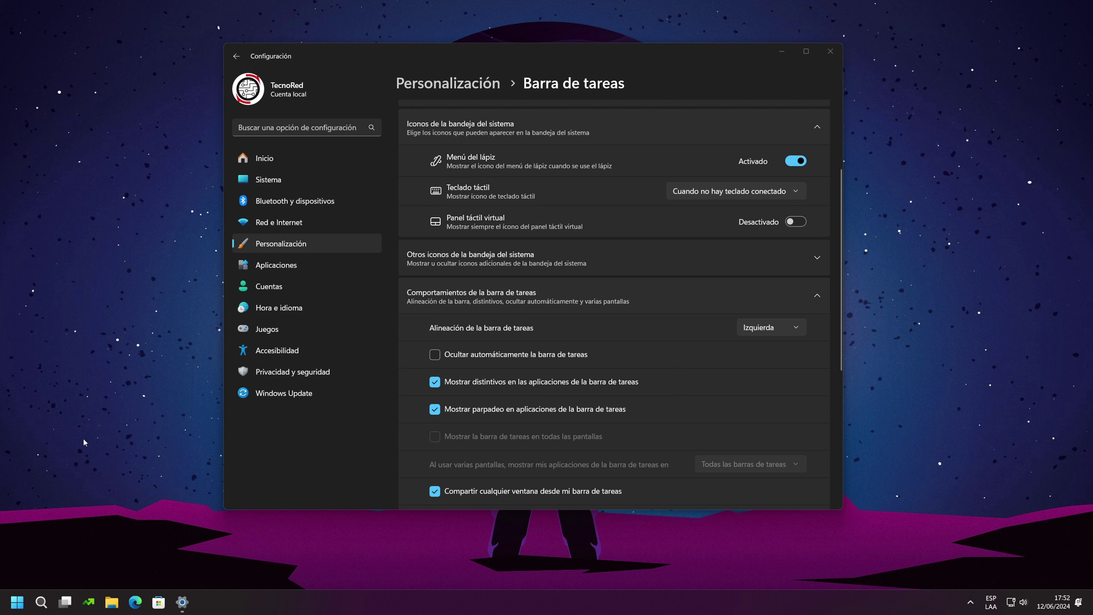
Step: View the Start menu with the left-aligned taskbar, and set the taskbar alignment back to Centro
click(19, 602)
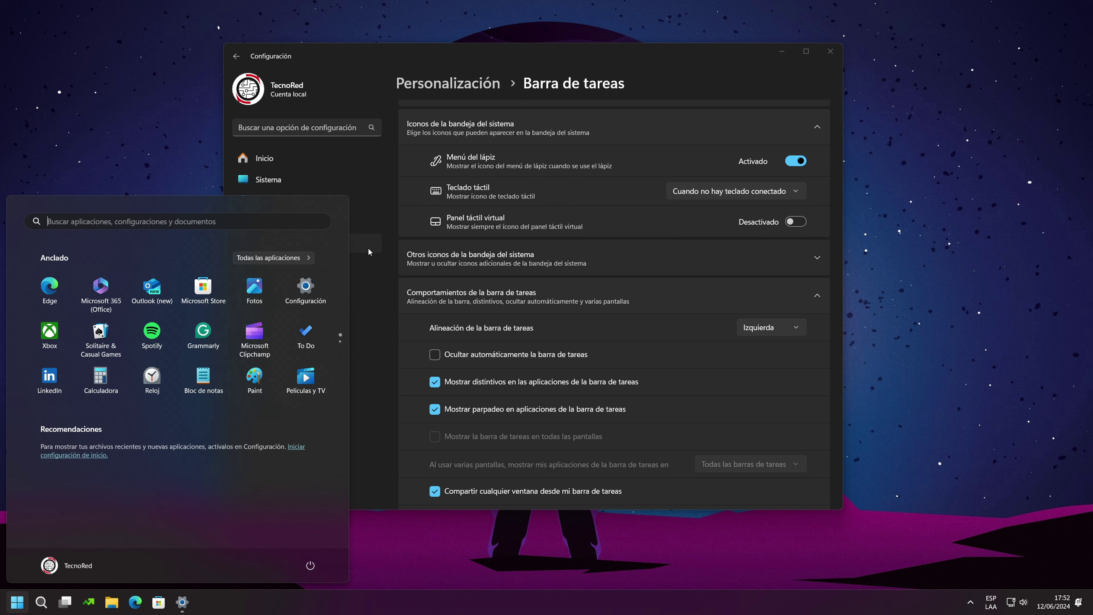
click(404, 531)
click(770, 327)
click(755, 347)
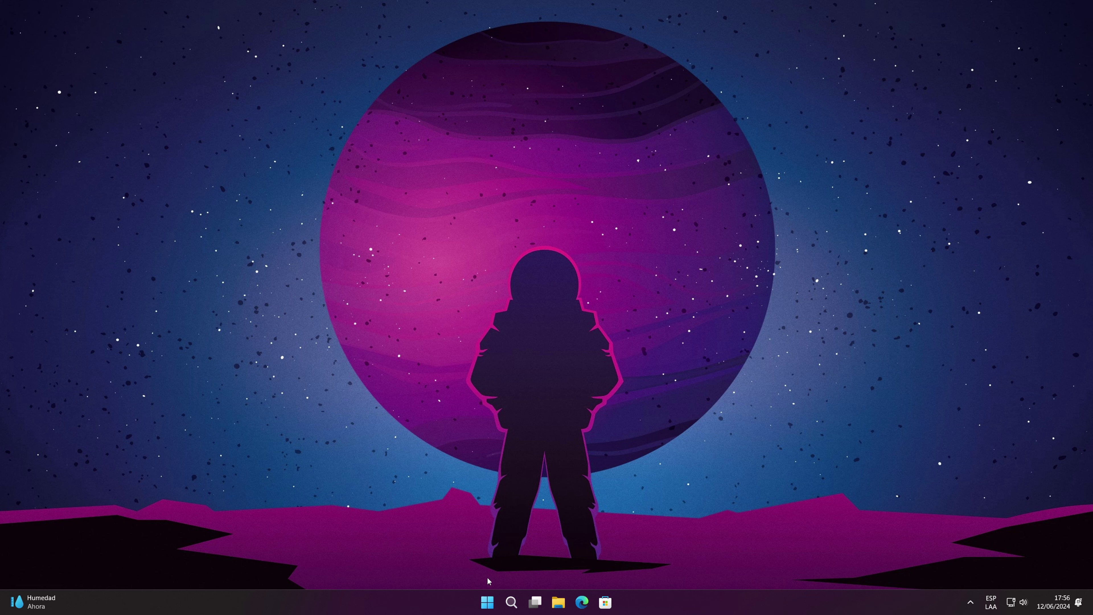
Step: Turn off Mostrar hora y fecha en la bandeja del sistema in the Fecha y hora settings, and show the desktop
right_click(488, 603)
click(482, 486)
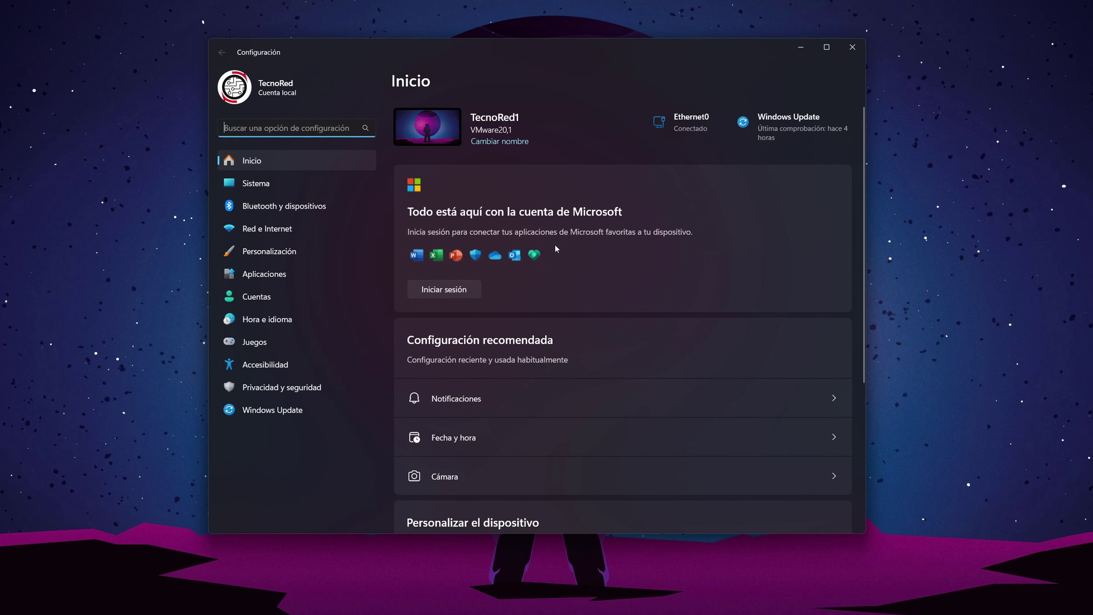
click(261, 329)
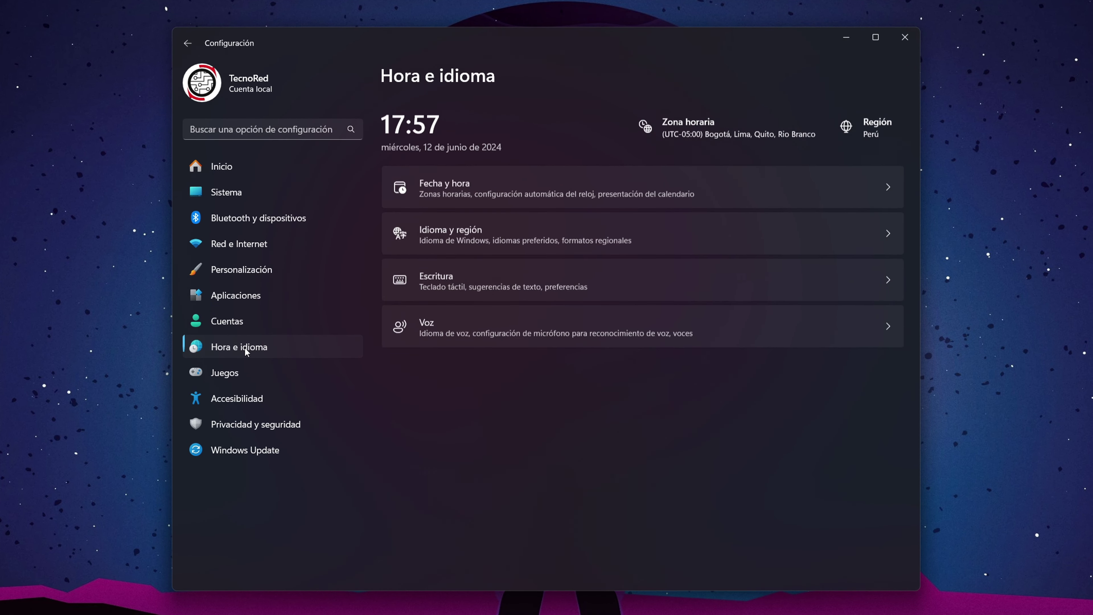
click(581, 184)
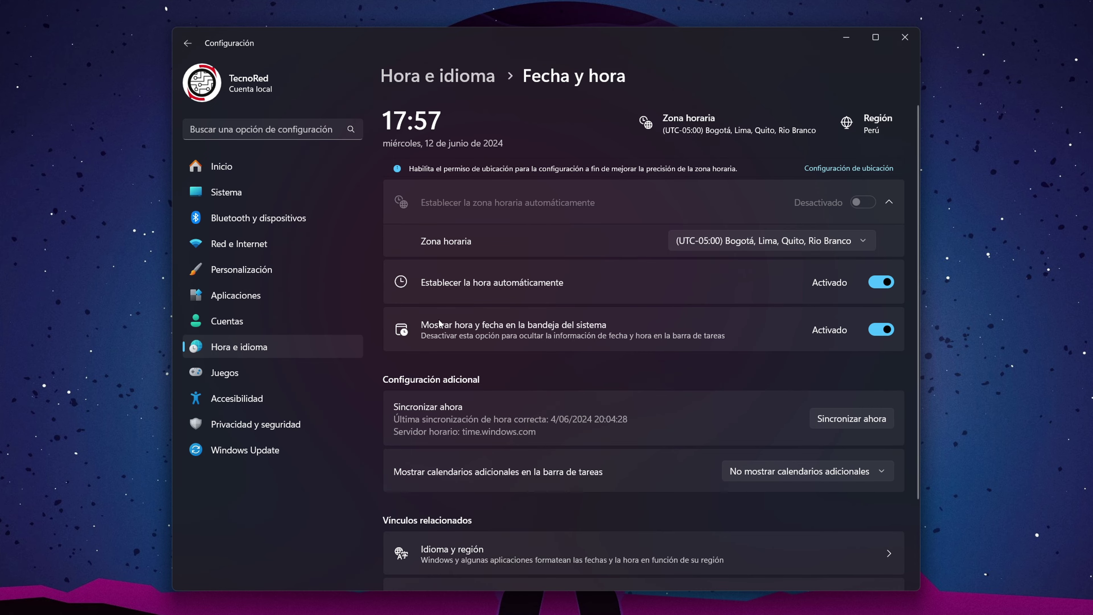
click(882, 330)
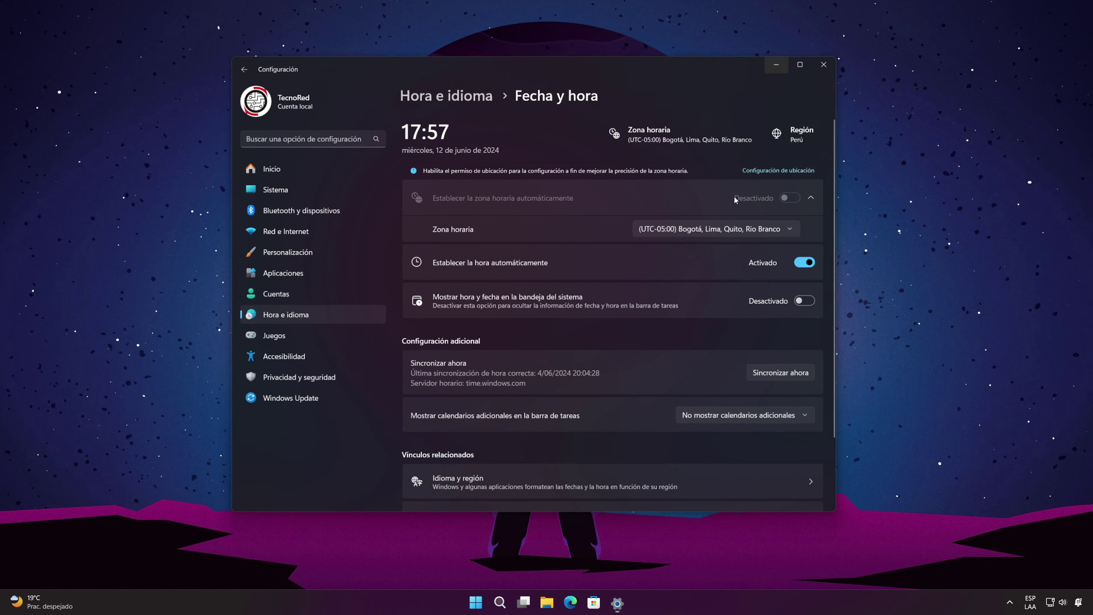
key(super+d)
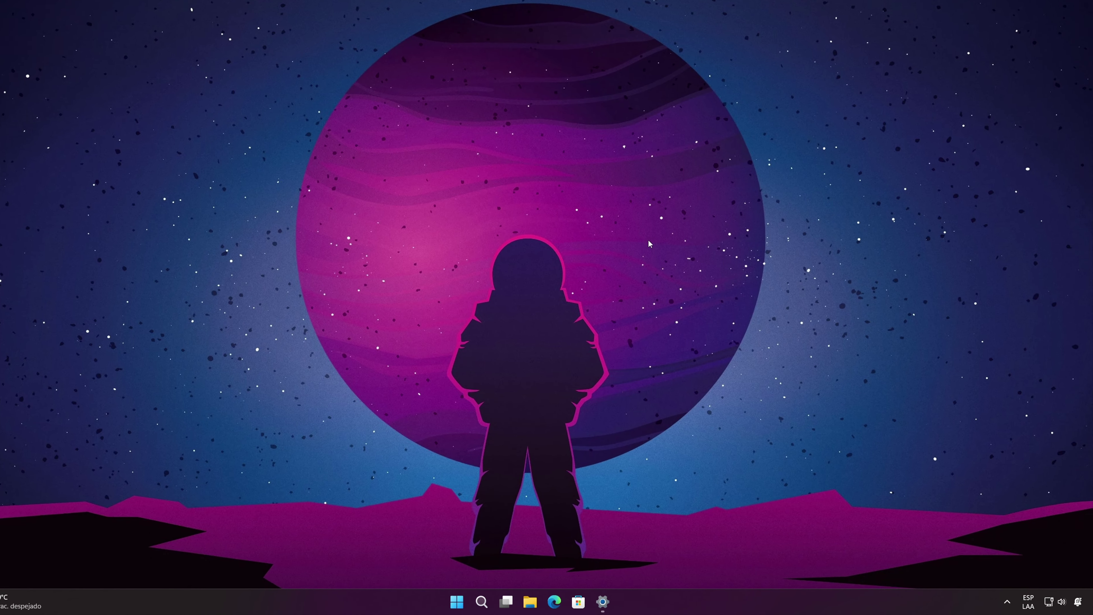